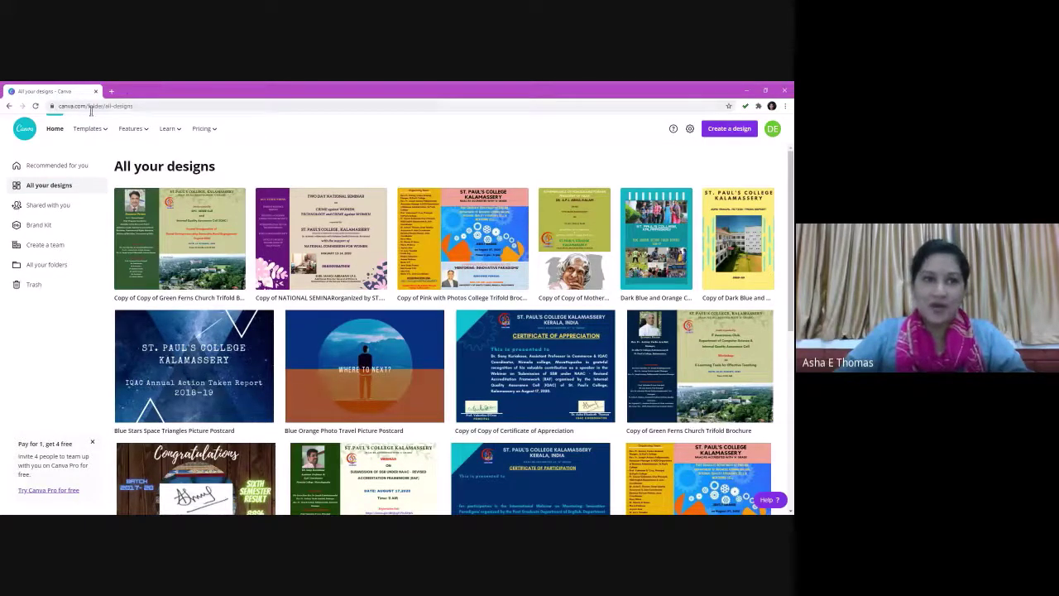
- Open the Card templates gallery under Personal in the Templates menu
{"action": "mouse_move", "coordinate": [91, 120]}
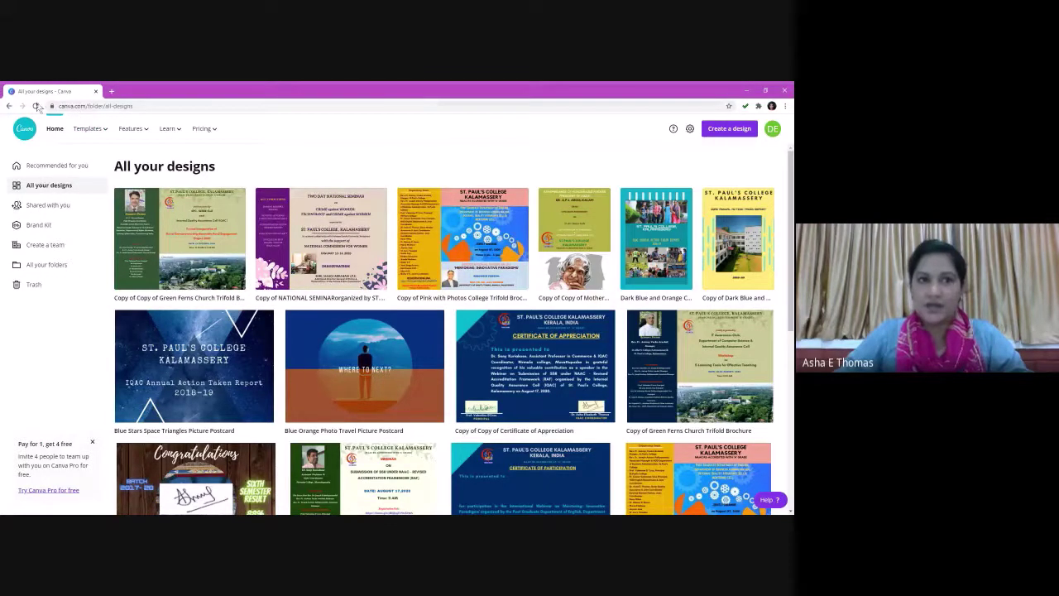
{"action": "mouse_move", "coordinate": [765, 190]}
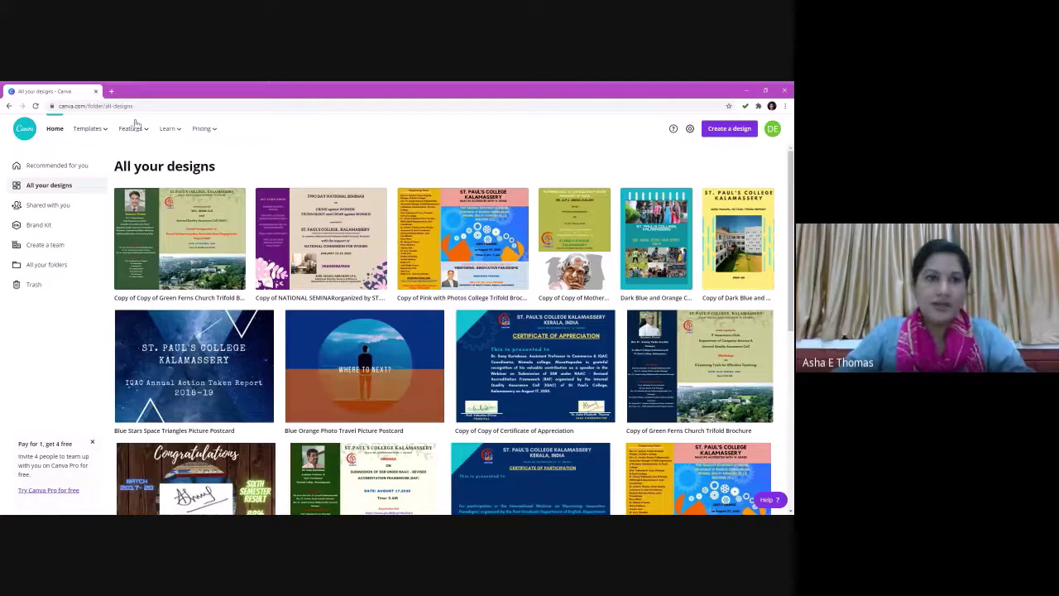
{"action": "left_click", "coordinate": [87, 128]}
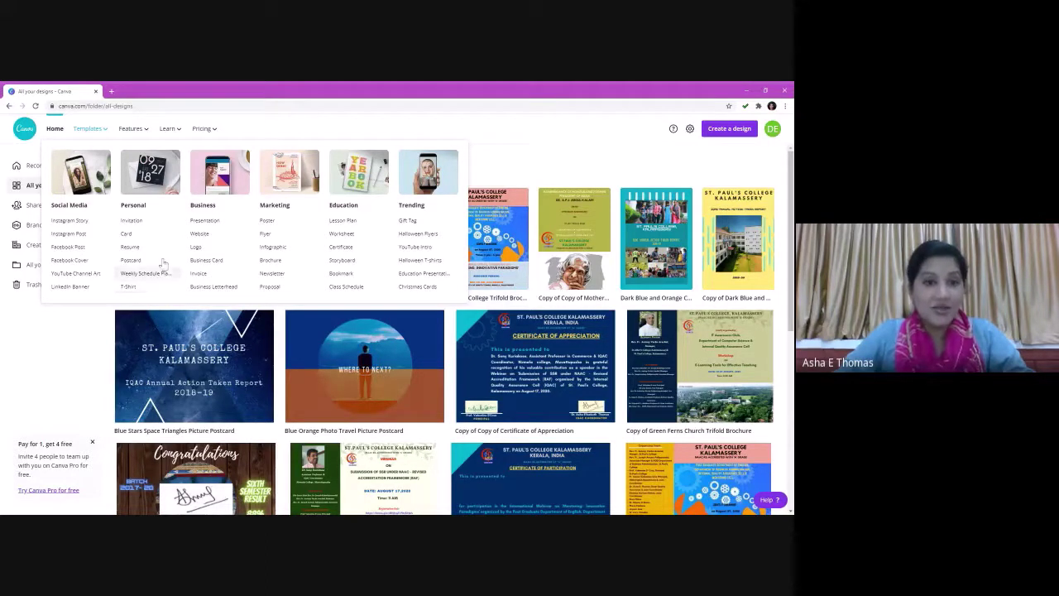
{"action": "left_click", "coordinate": [130, 234]}
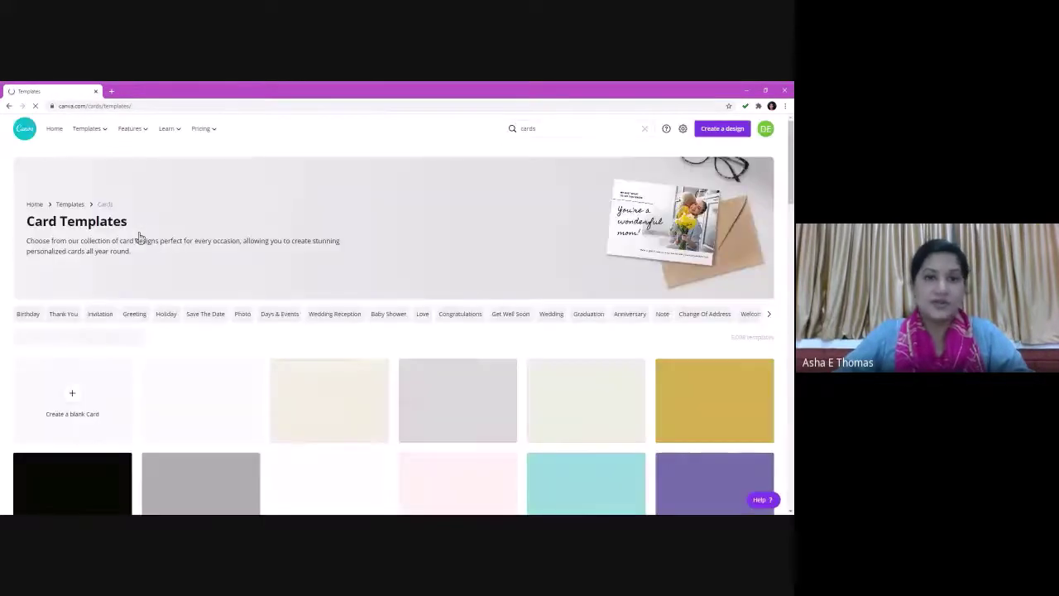
- Find the Thank You Berry Much strawberry card and start a design from it
{"action": "scroll", "coordinate": [370, 351], "scroll_direction": "down", "scroll_amount": 2}
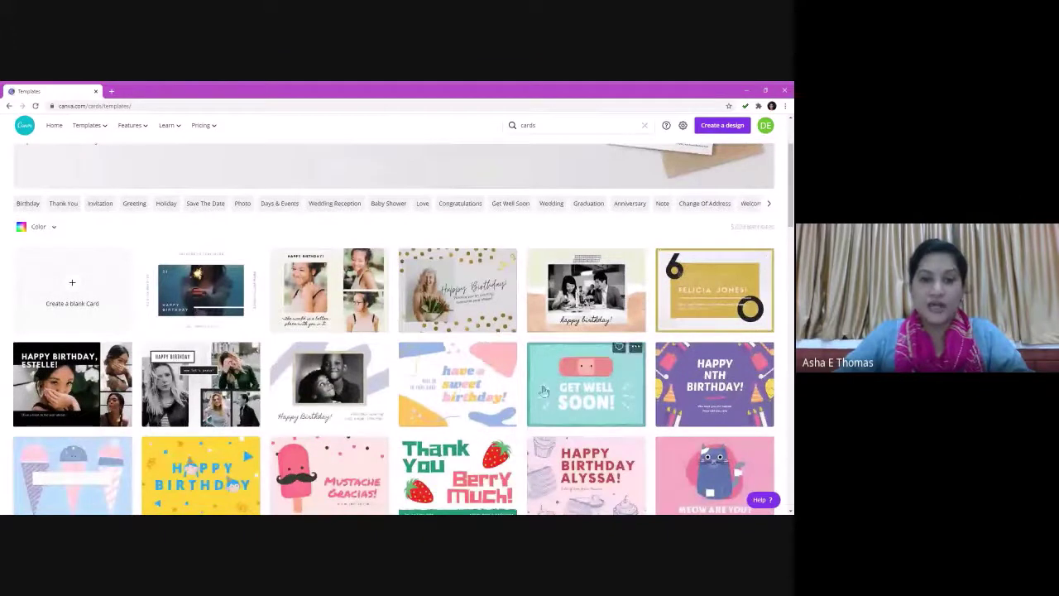
{"action": "scroll", "coordinate": [484, 364], "scroll_direction": "down", "scroll_amount": 1}
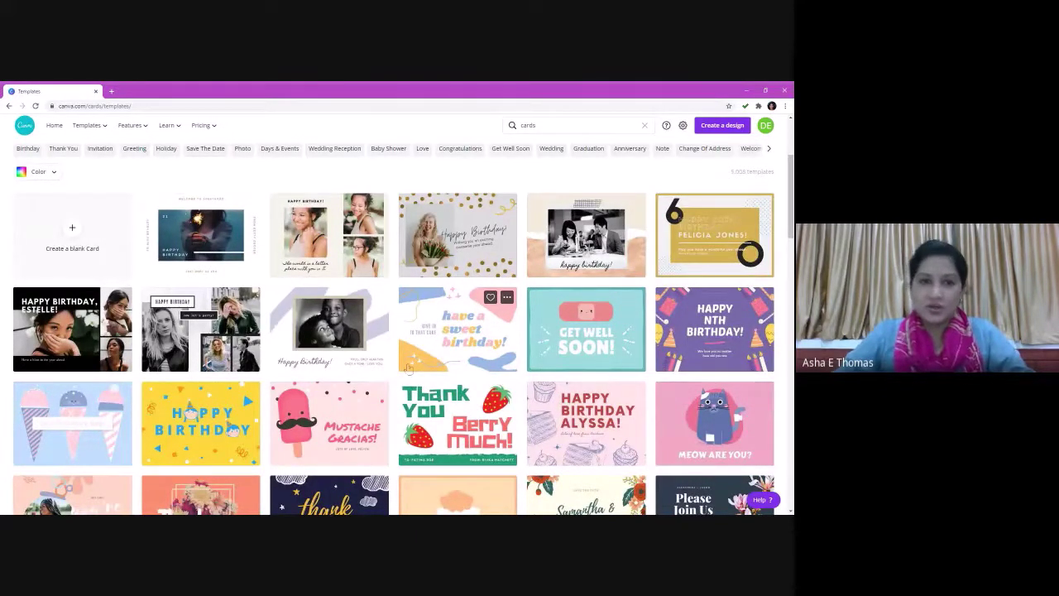
{"action": "scroll", "coordinate": [408, 368], "scroll_direction": "down", "scroll_amount": 1}
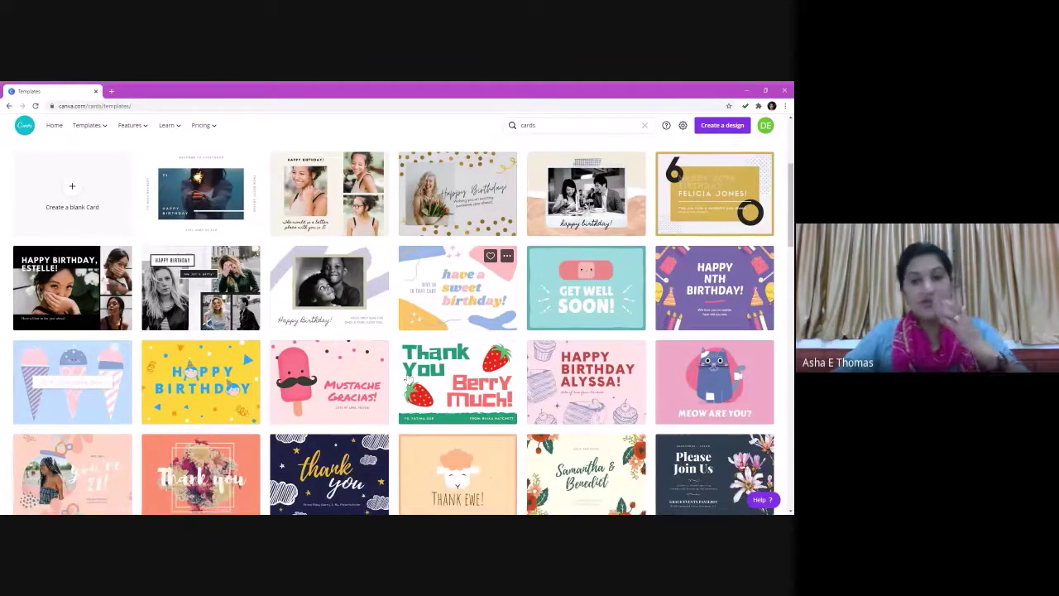
{"action": "left_click", "coordinate": [481, 377]}
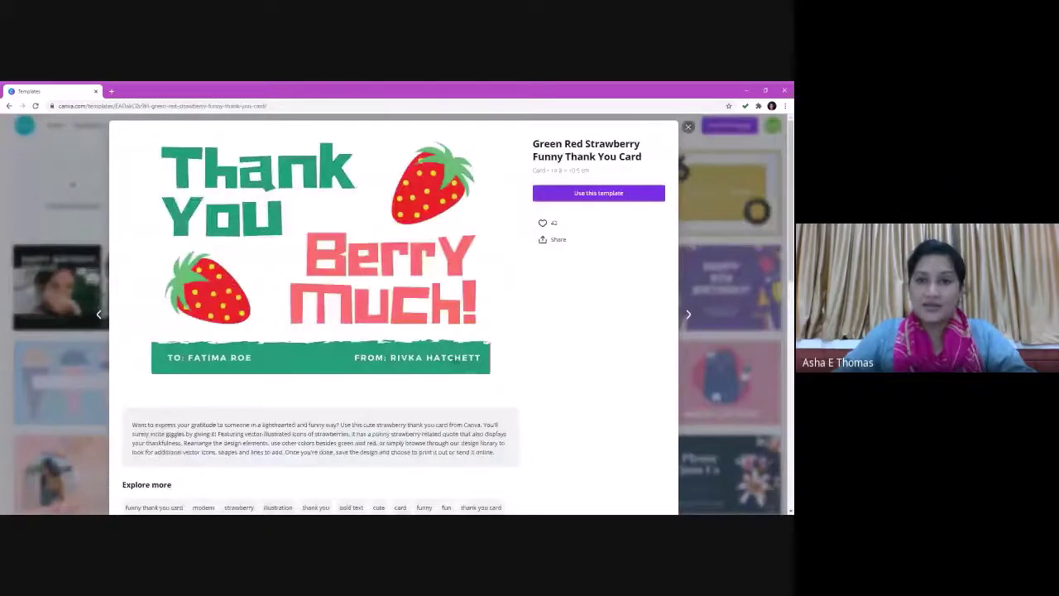
{"action": "left_click", "coordinate": [596, 194]}
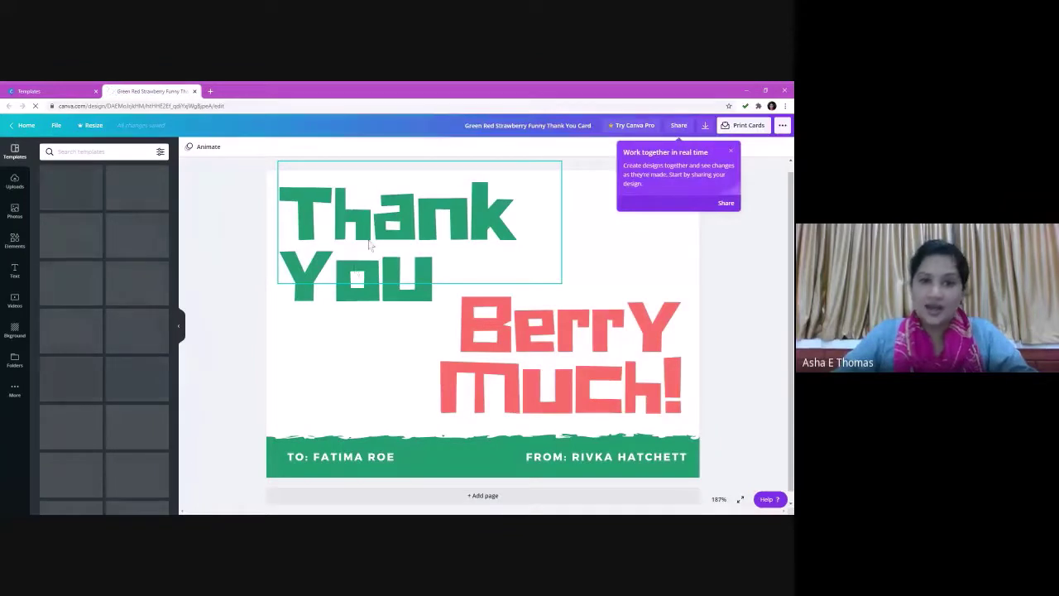
- Set the word Thank in Archivo Black, then nudge the lower-left strawberry and Berry Much! text
{"action": "left_click", "coordinate": [366, 218]}
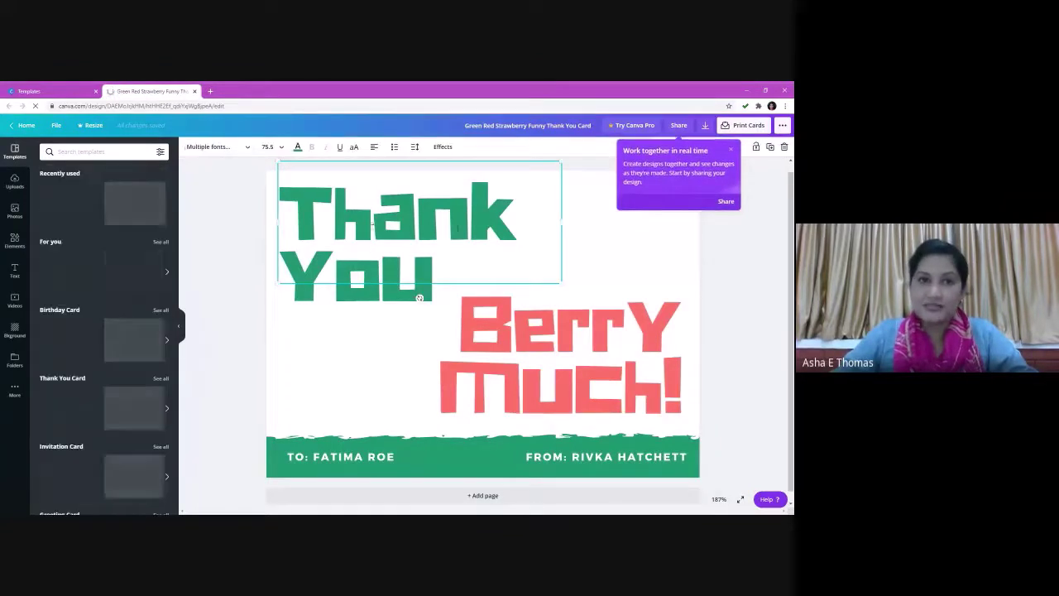
{"action": "double_click", "coordinate": [366, 217]}
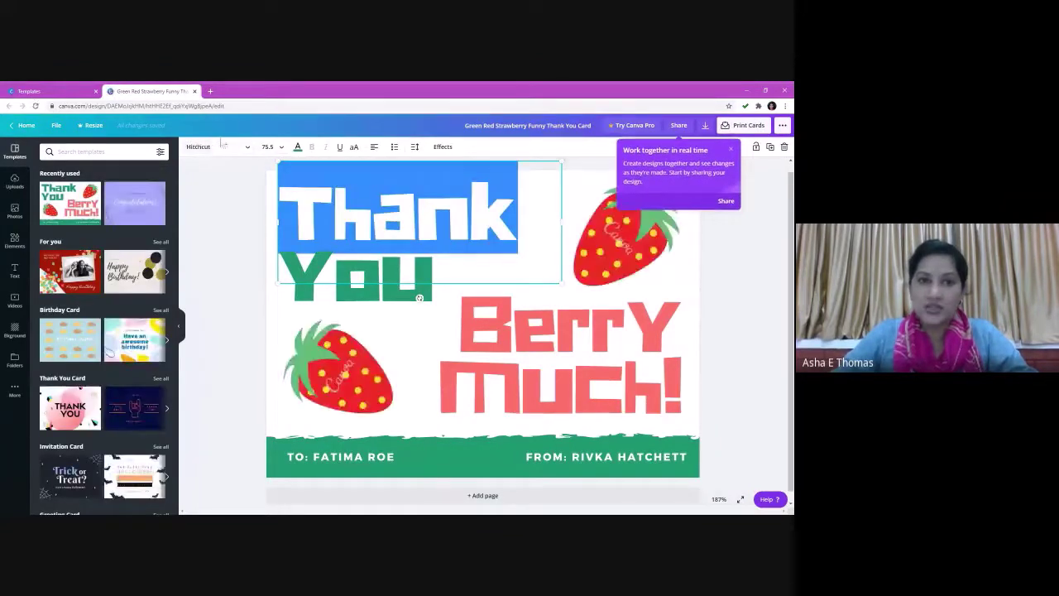
{"action": "left_click", "coordinate": [246, 149]}
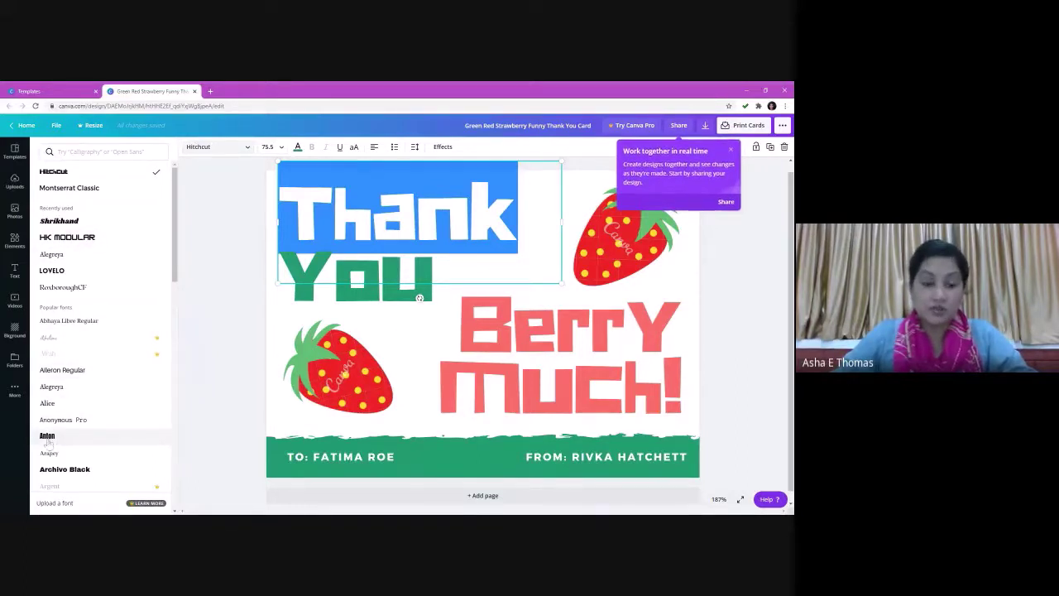
{"action": "left_click", "coordinate": [70, 471]}
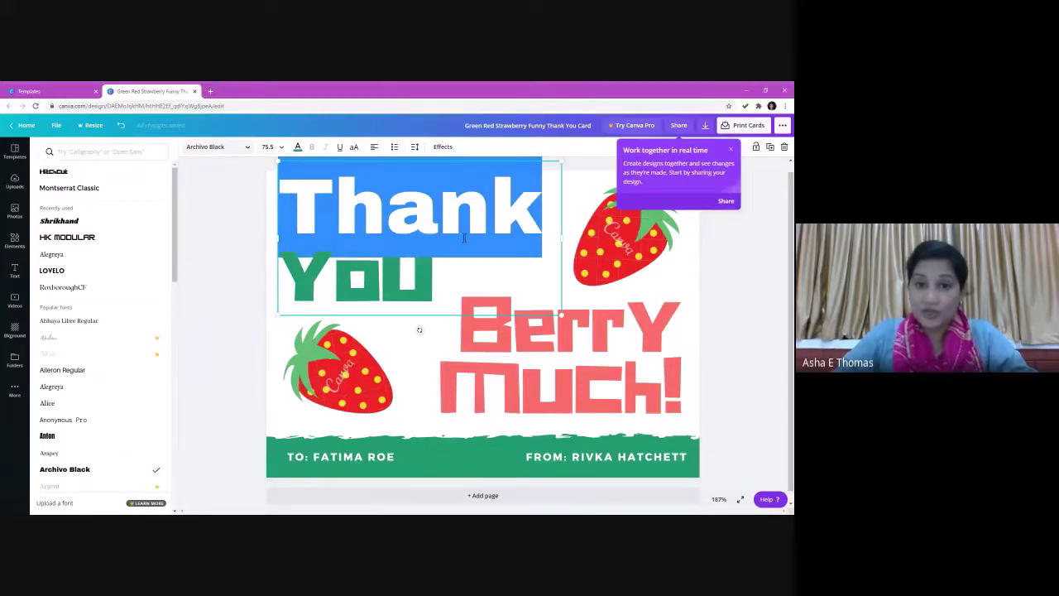
{"action": "left_click_drag", "start_coordinate": [419, 330], "coordinate": [362, 314]}
{"action": "mouse_move", "coordinate": [576, 354]}
{"action": "left_mouse_down"}
{"action": "mouse_move", "coordinate": [674, 386]}
{"action": "mouse_move", "coordinate": [679, 298]}
{"action": "mouse_move", "coordinate": [470, 336]}
{"action": "mouse_move", "coordinate": [583, 351]}
{"action": "left_mouse_up"}
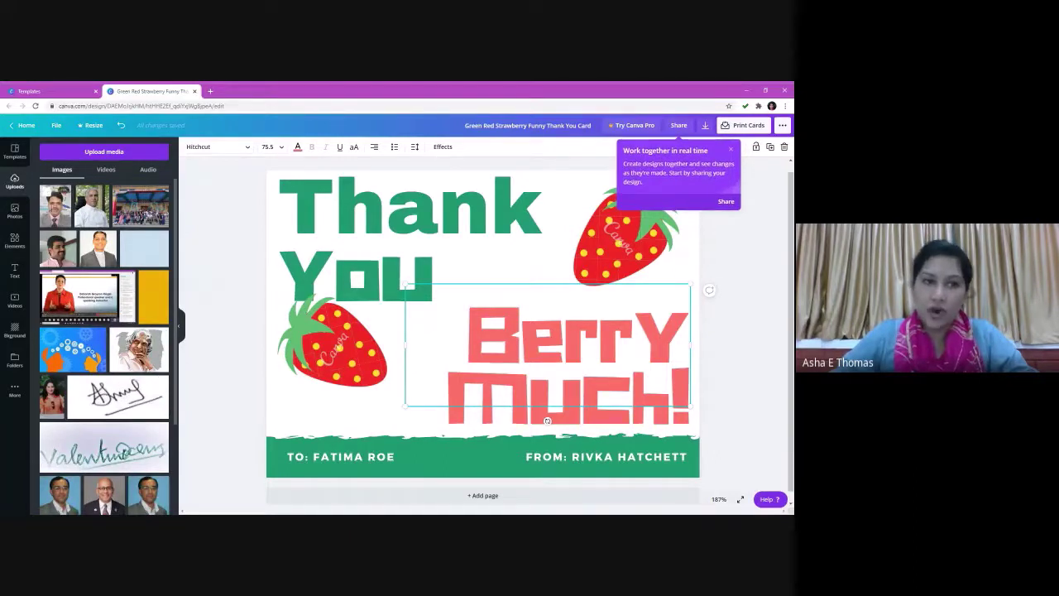
- Place a trial stock photo on the card, then delete it, leaving the design unchanged
{"action": "left_click", "coordinate": [114, 151]}
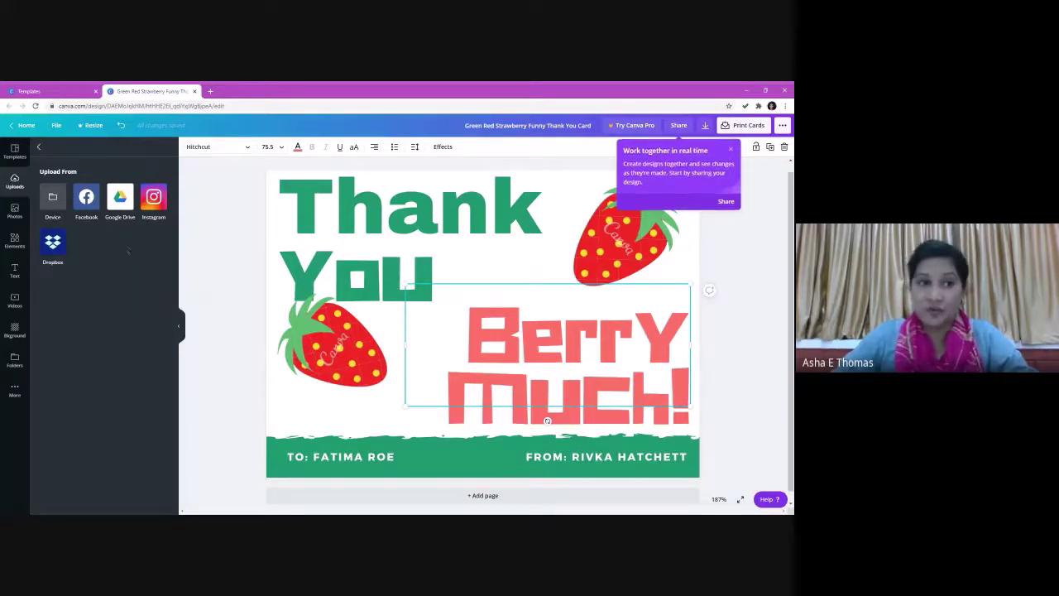
{"action": "left_click", "coordinate": [15, 211]}
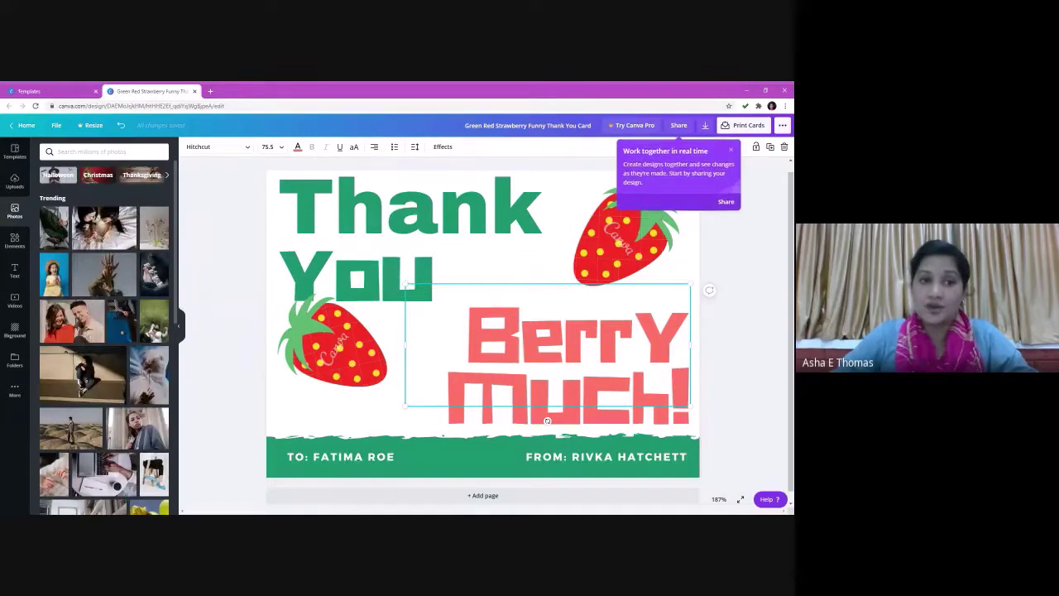
{"action": "left_click_drag", "start_coordinate": [149, 377], "coordinate": [543, 405]}
{"action": "left_click_drag", "start_coordinate": [632, 425], "coordinate": [603, 327]}
{"action": "key", "text": "Delete"}
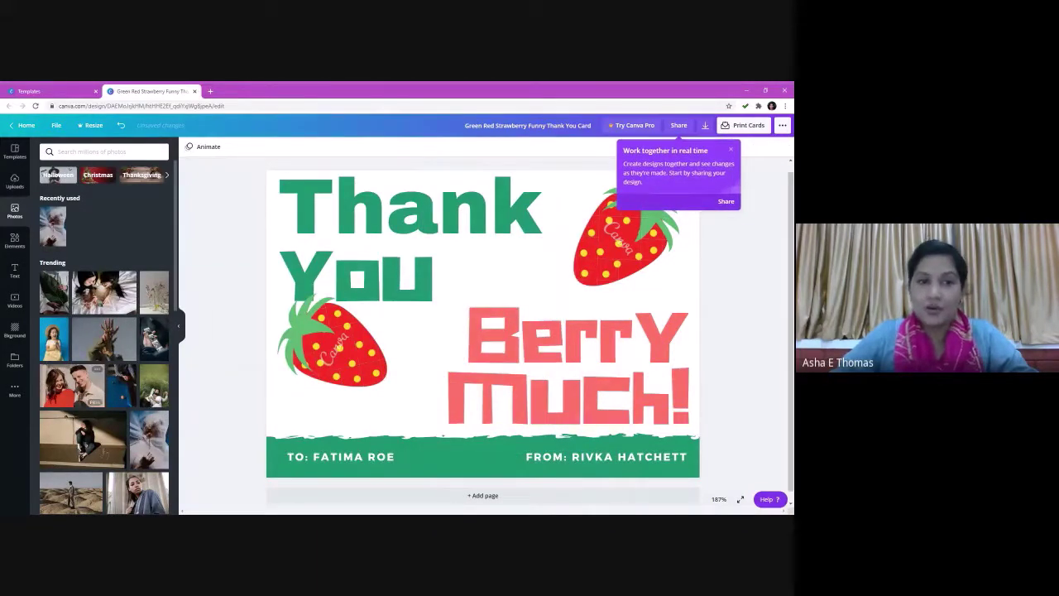
{"action": "scroll", "coordinate": [83, 437], "scroll_direction": "down", "scroll_amount": 1}
{"action": "scroll", "coordinate": [82, 437], "scroll_direction": "down", "scroll_amount": 2}
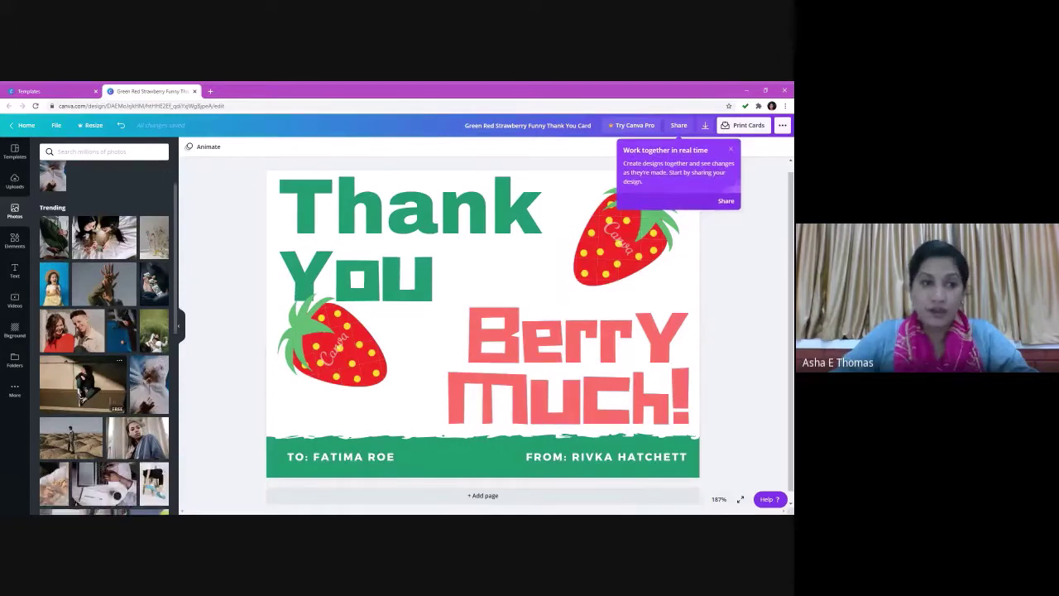
{"action": "left_click", "coordinate": [15, 241]}
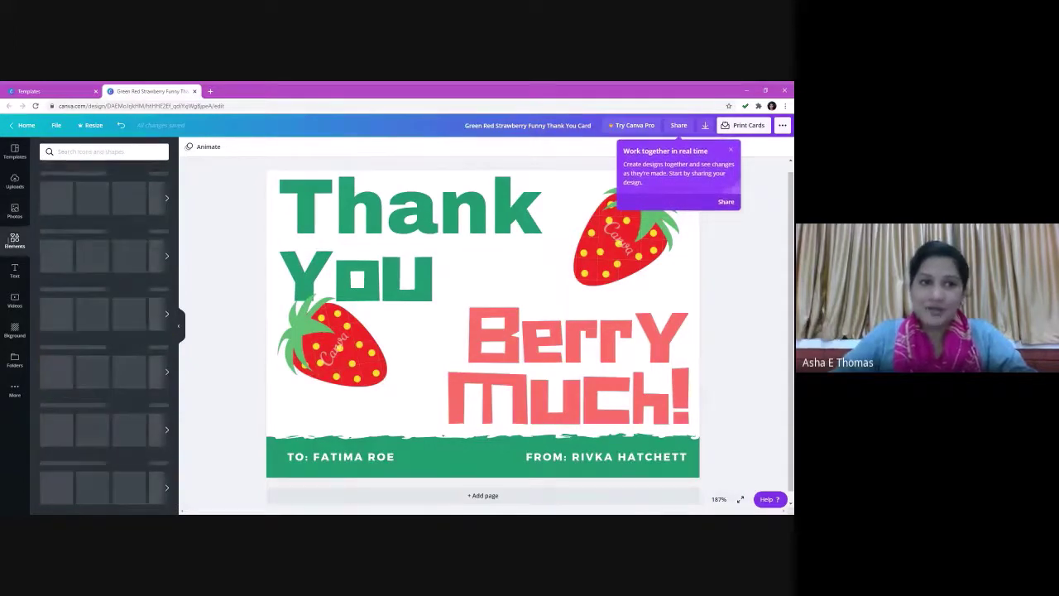
- Add a gold leaf between Thank and Berry and a pink flower beside the strawberry
{"action": "left_click_drag", "start_coordinate": [55, 197], "coordinate": [418, 204]}
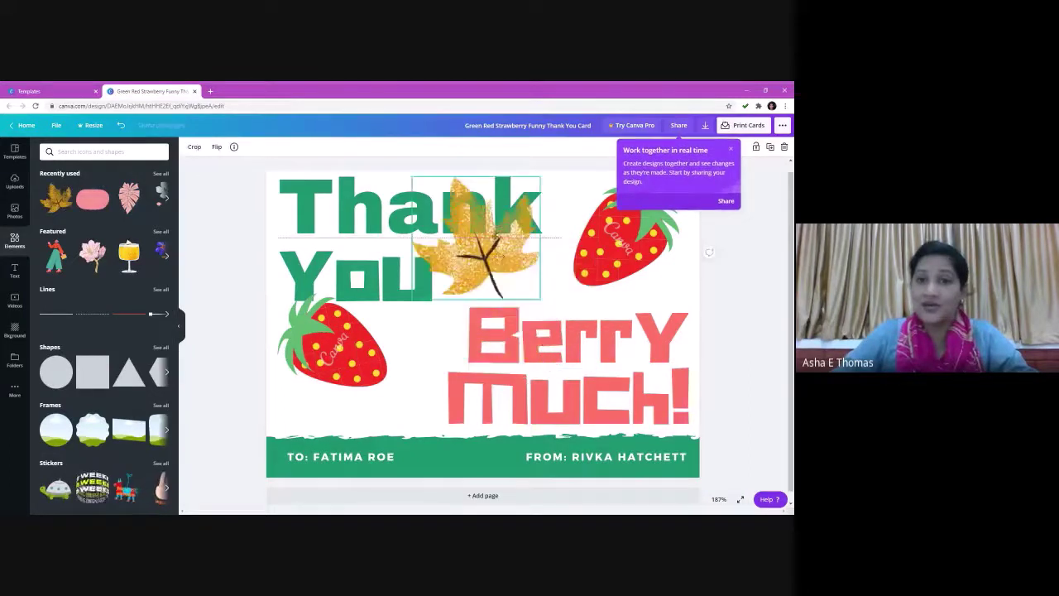
{"action": "left_click_drag", "start_coordinate": [521, 273], "coordinate": [558, 300]}
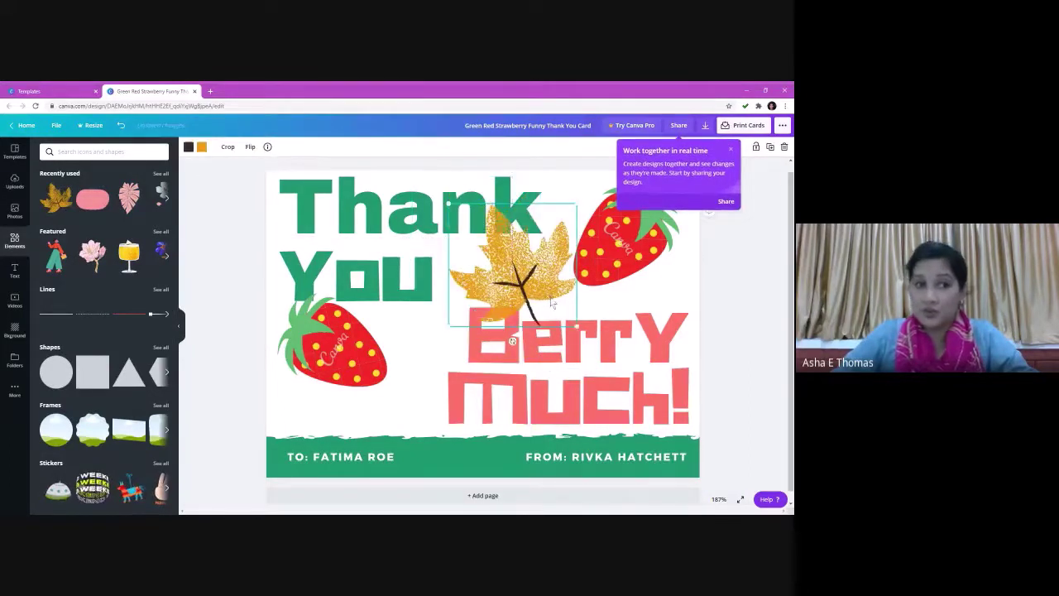
{"action": "left_click_drag", "start_coordinate": [92, 253], "coordinate": [411, 392]}
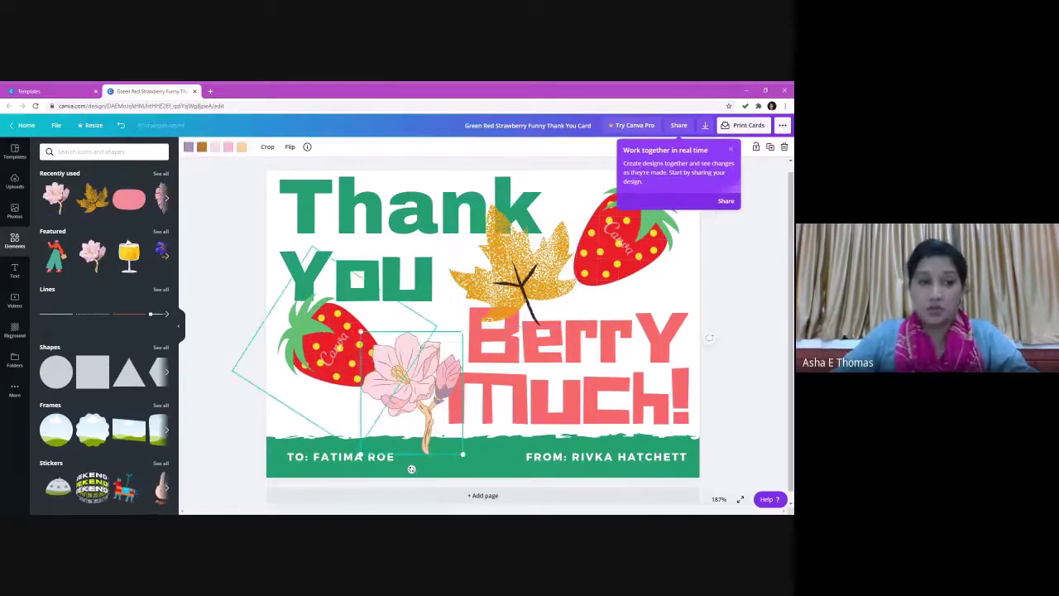
{"action": "left_click", "coordinate": [14, 329]}
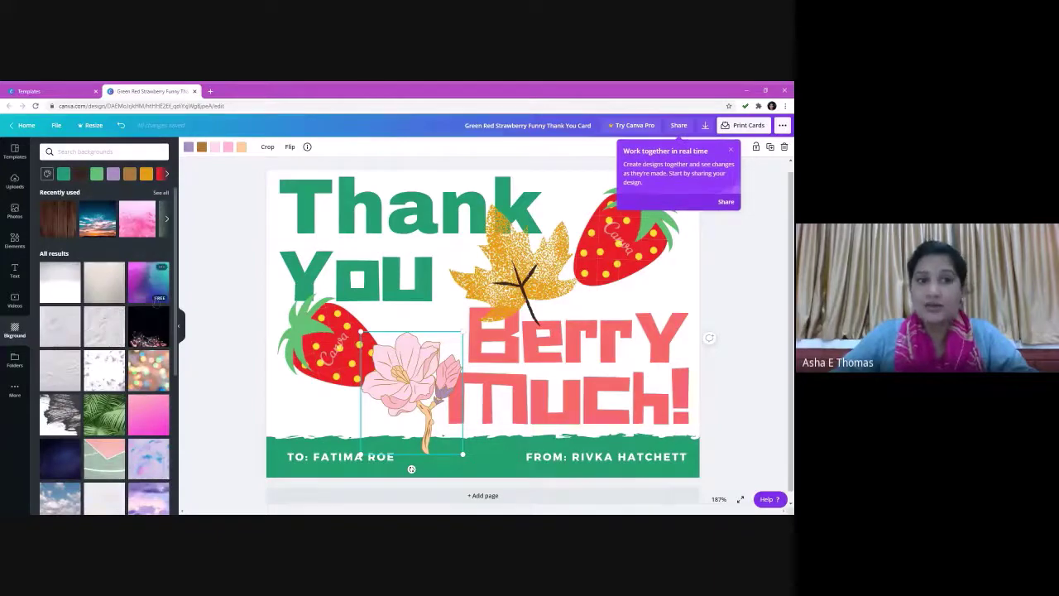
- Apply the purple-to-teal gradient background and append a blank Page 2
{"action": "left_click", "coordinate": [154, 300]}
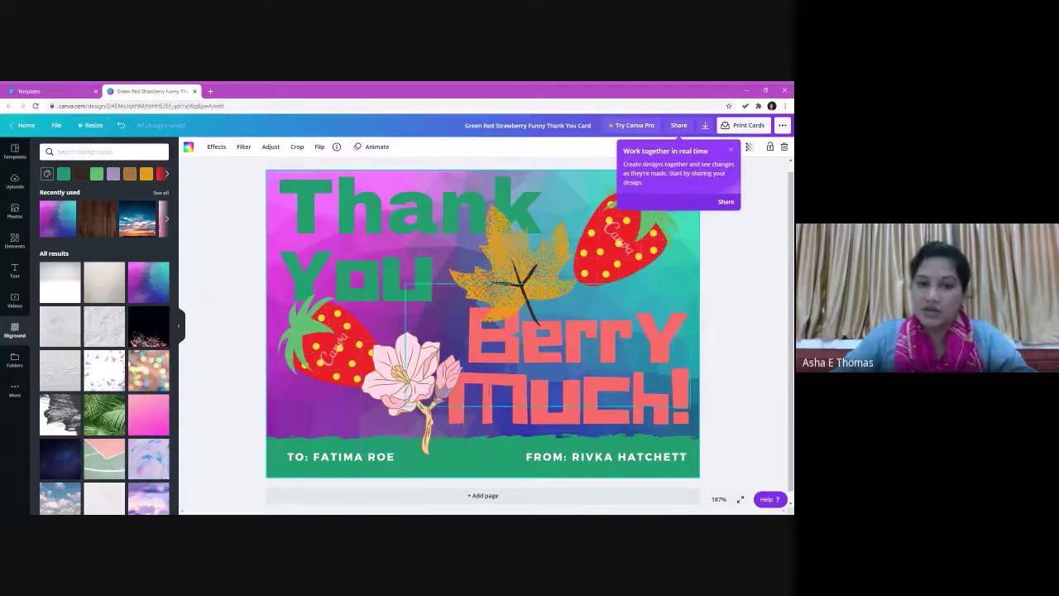
{"action": "scroll", "coordinate": [506, 509], "scroll_direction": "down", "scroll_amount": 1}
{"action": "left_click", "coordinate": [504, 486]}
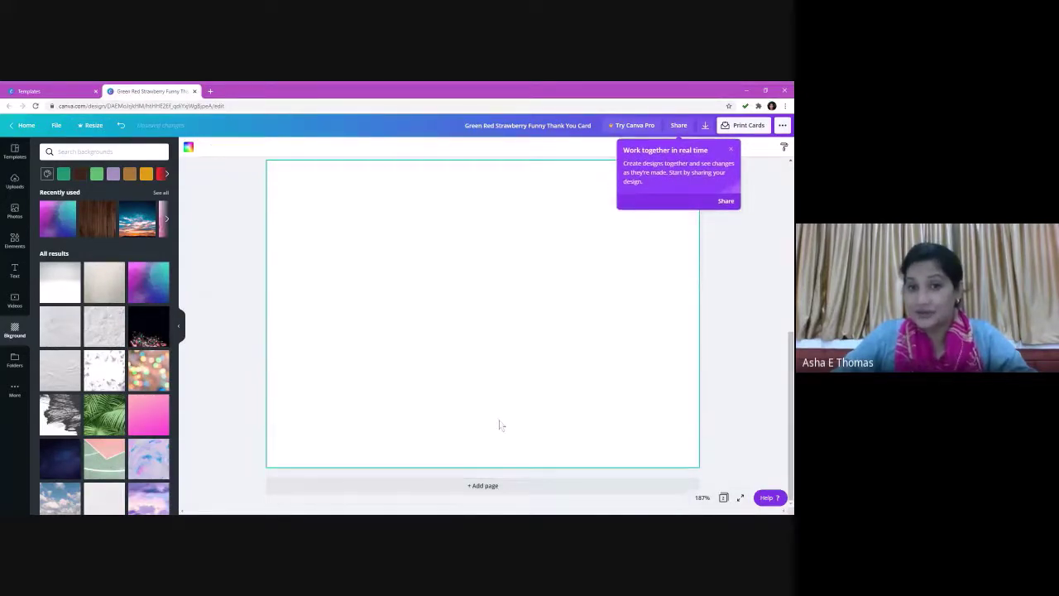
- Add the 'Thank you!' text combination to the blank Page 2
{"action": "scroll", "coordinate": [500, 426], "scroll_direction": "up", "scroll_amount": 2}
{"action": "scroll", "coordinate": [499, 426], "scroll_direction": "up", "scroll_amount": 1}
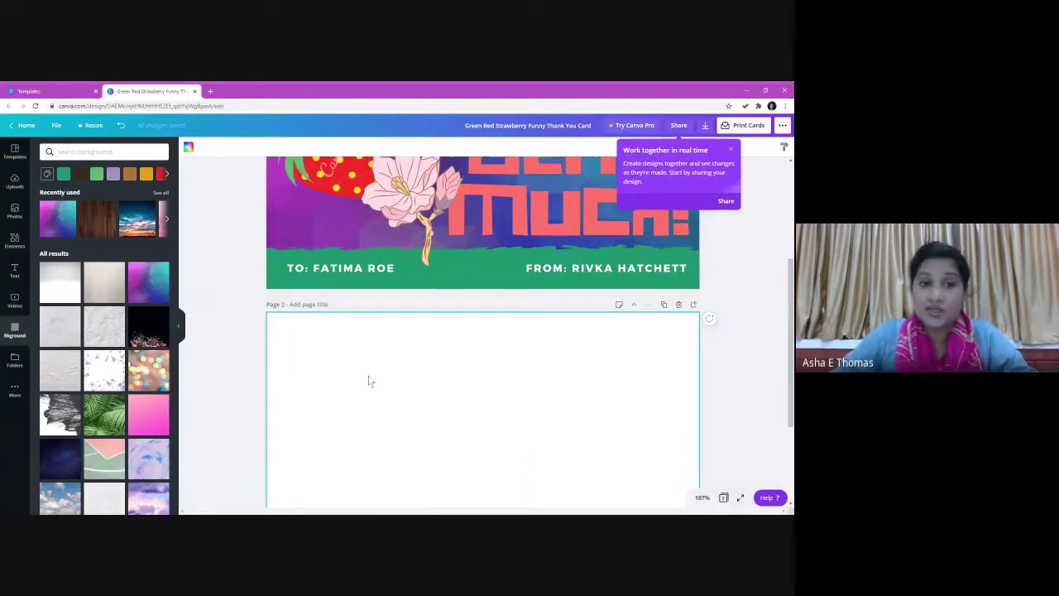
{"action": "left_click", "coordinate": [15, 270]}
{"action": "left_click_drag", "start_coordinate": [341, 377], "coordinate": [563, 425]}
{"action": "left_click", "coordinate": [484, 382]}
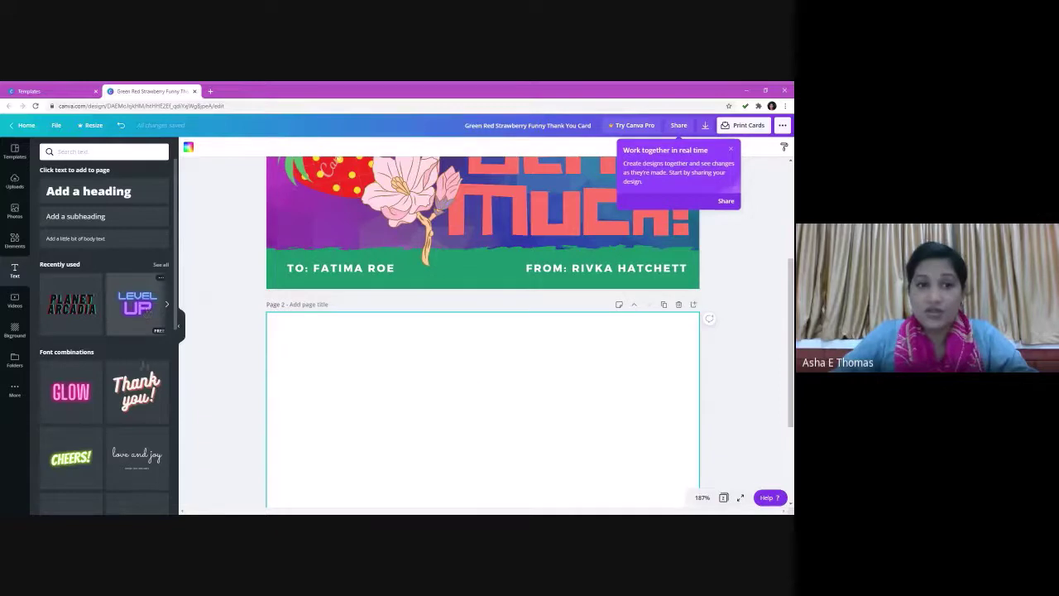
{"action": "left_click", "coordinate": [136, 390]}
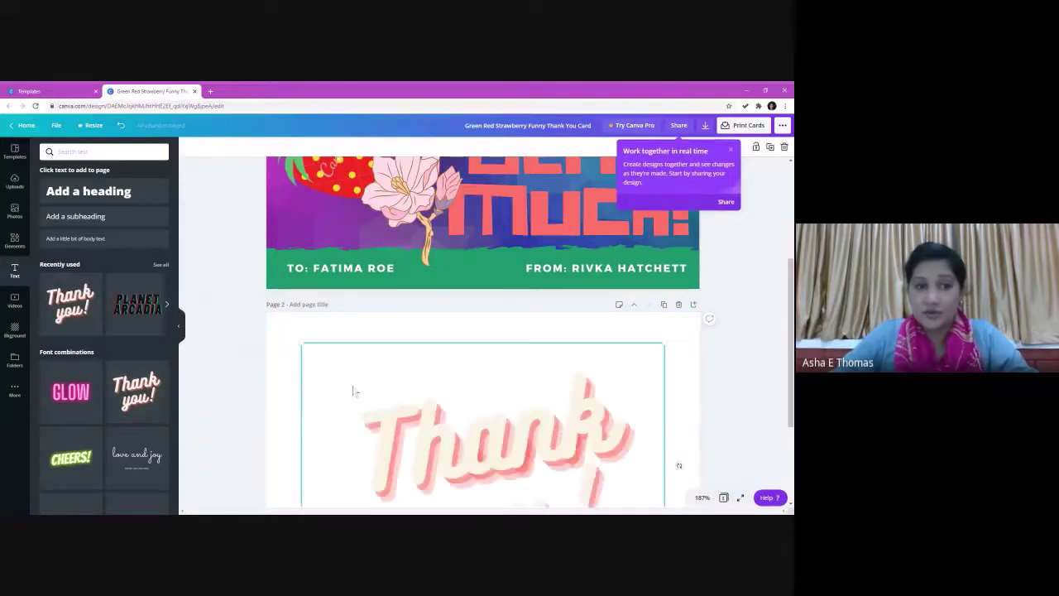
- Delete the word Thank from Page 2's text, leaving 'you!'
{"action": "scroll", "coordinate": [495, 408], "scroll_direction": "down", "scroll_amount": 2}
{"action": "left_click", "coordinate": [398, 367]}
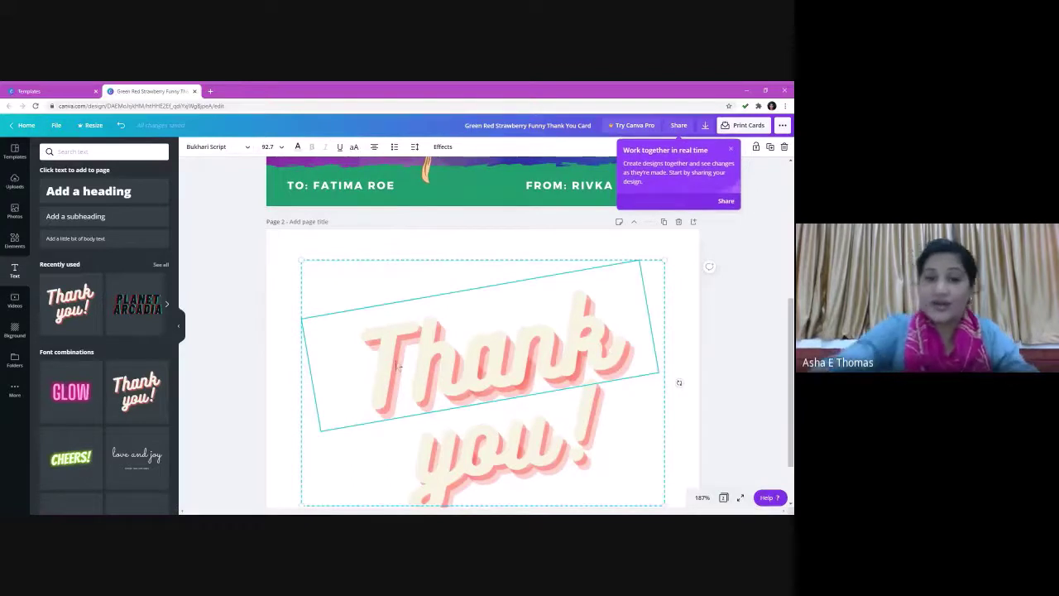
{"action": "key", "text": "Delete"}
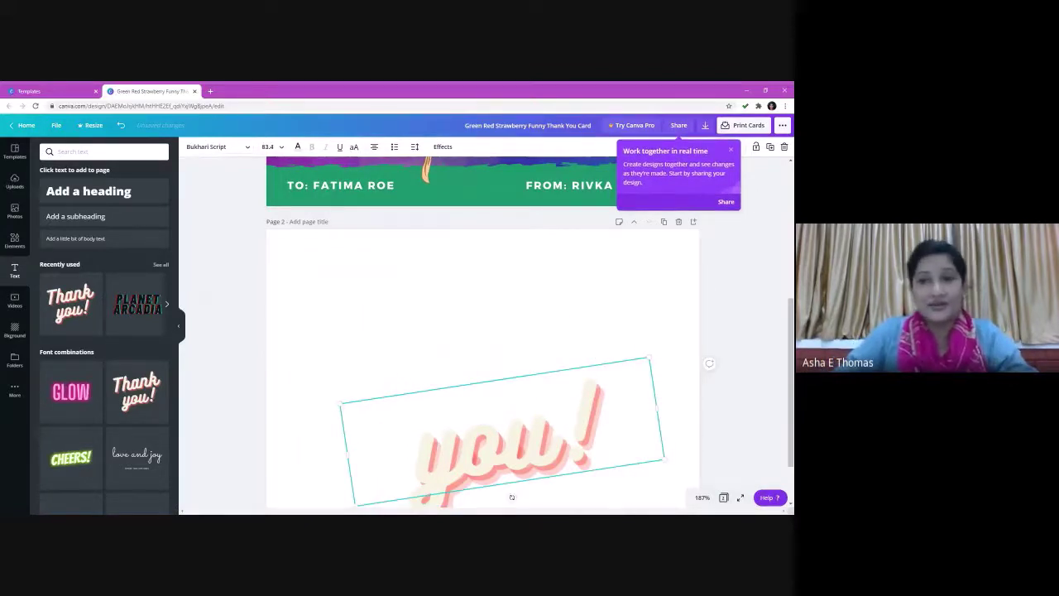
- Close the 'Work together in real time' collaboration popup
{"action": "scroll", "coordinate": [406, 347], "scroll_direction": "up", "scroll_amount": 2}
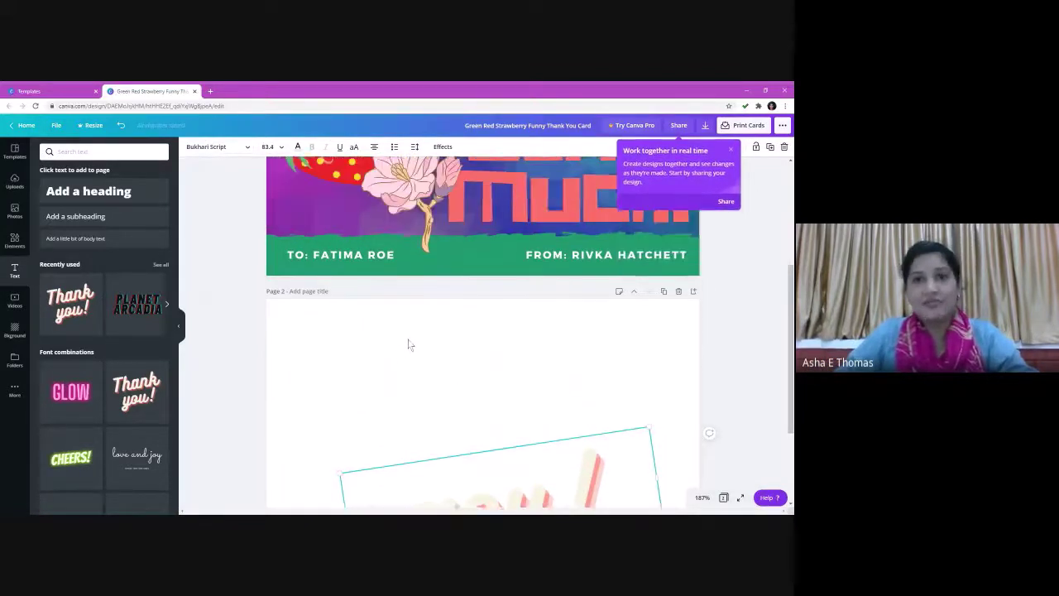
{"action": "scroll", "coordinate": [408, 343], "scroll_direction": "up", "scroll_amount": 5}
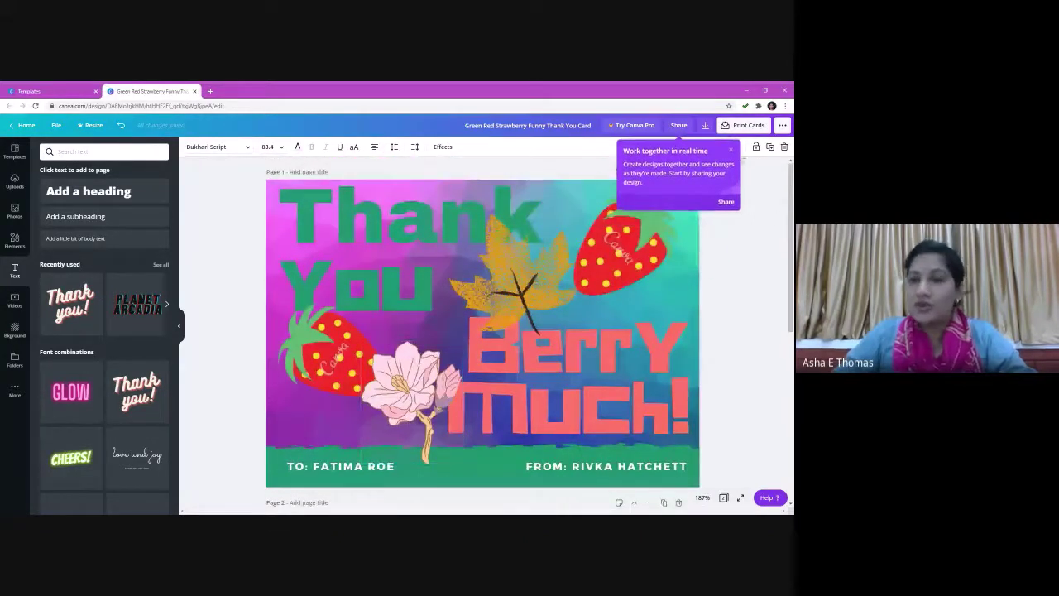
{"action": "left_click", "coordinate": [730, 150]}
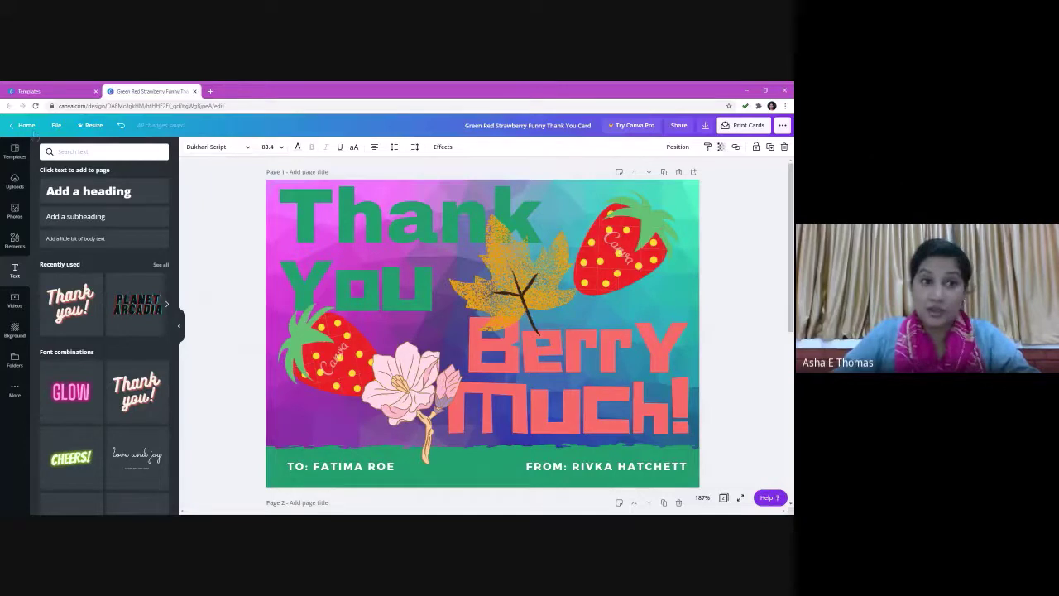
- Make a copy of the Green Ferns Church Trifold Brochure from All your designs and open it
{"action": "left_click", "coordinate": [24, 125]}
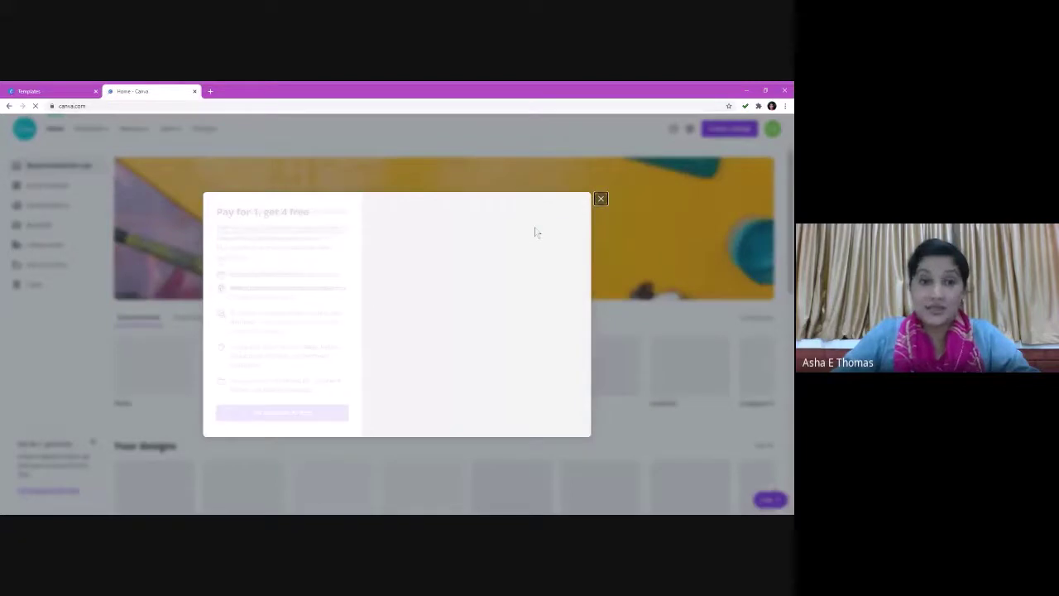
{"action": "left_click", "coordinate": [601, 198]}
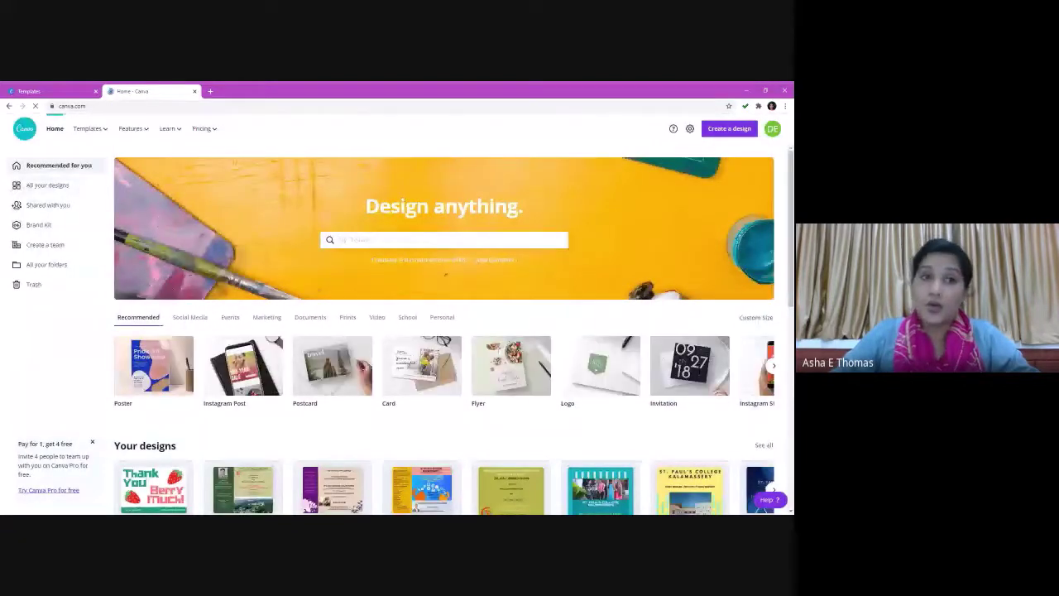
{"action": "left_click", "coordinate": [45, 186]}
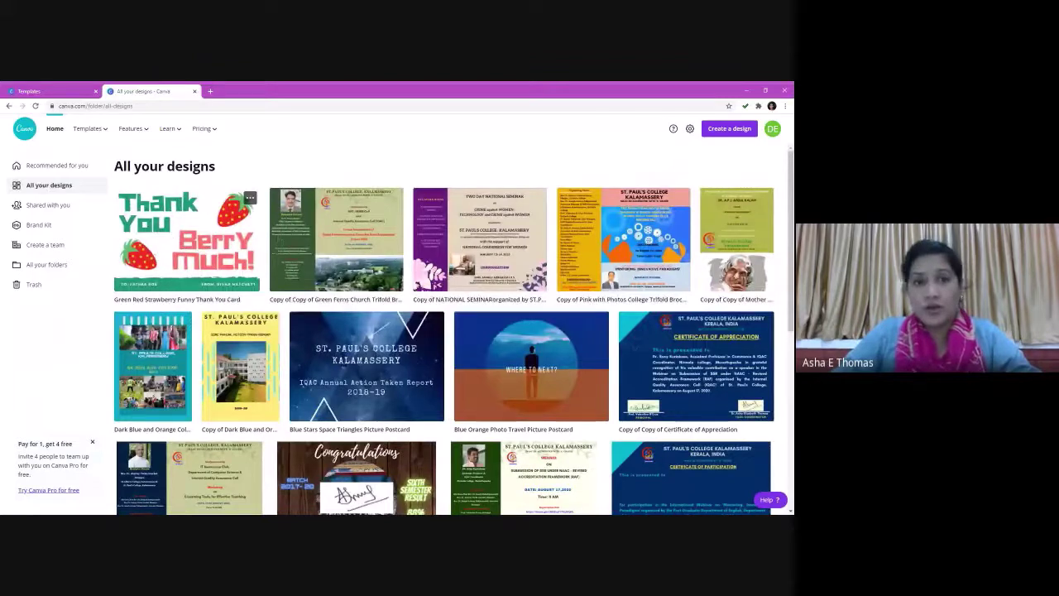
{"action": "left_click", "coordinate": [393, 199]}
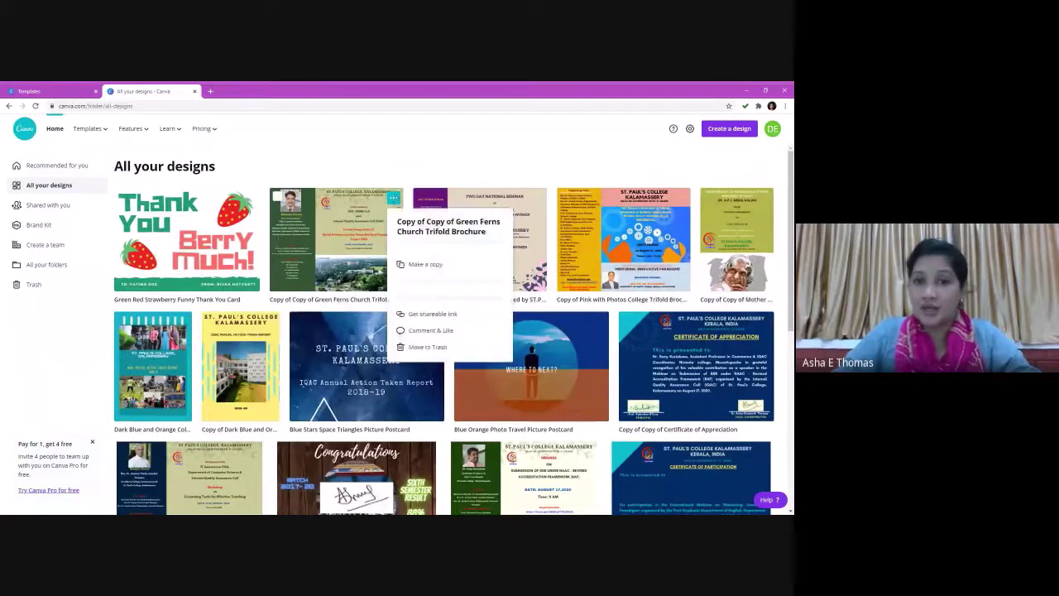
{"action": "left_click", "coordinate": [419, 266]}
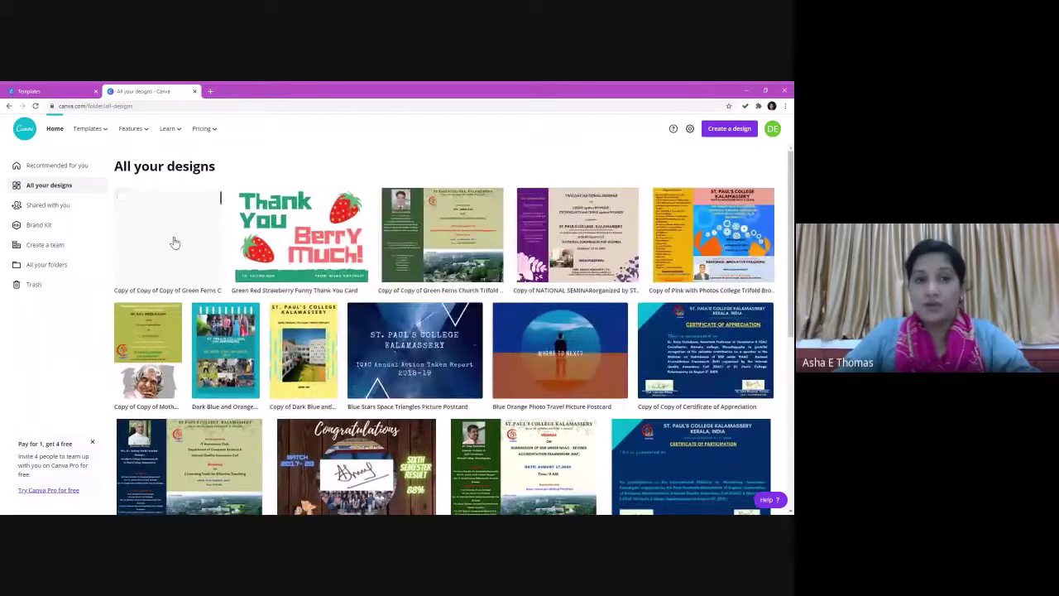
{"action": "left_click", "coordinate": [174, 241]}
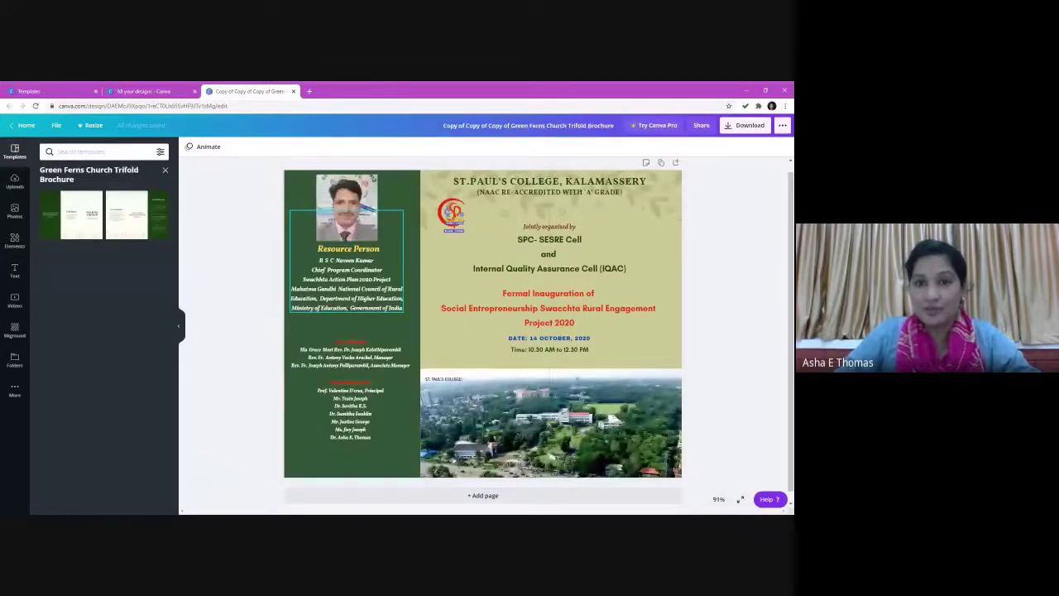
- Delete the 'Formal Inauguration … Project 2020' lines from the brochure's header text
{"action": "left_click", "coordinate": [509, 246]}
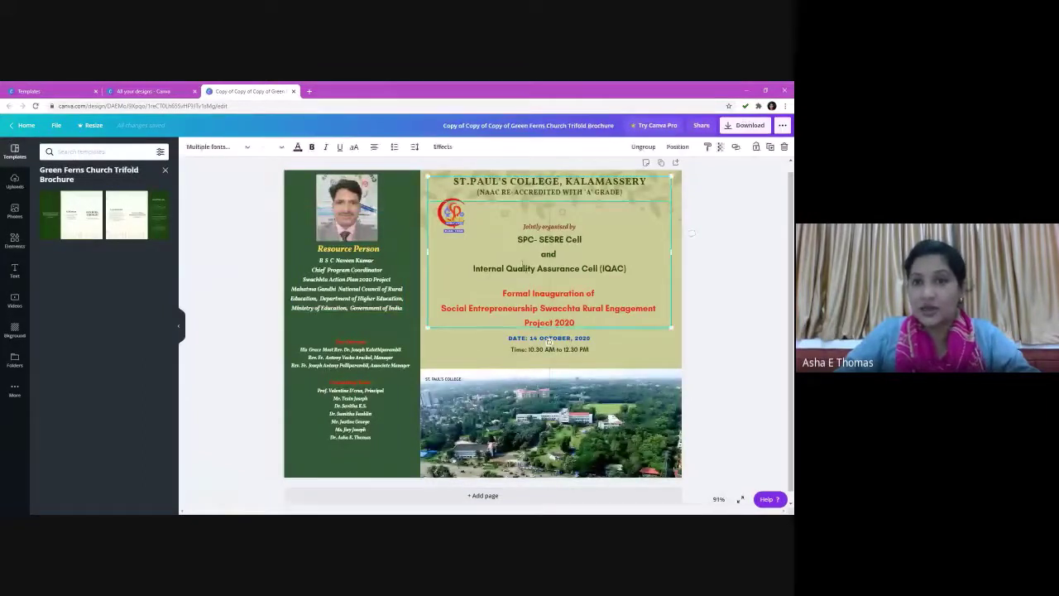
{"action": "double_click", "coordinate": [488, 269]}
{"action": "left_click_drag", "start_coordinate": [498, 292], "coordinate": [620, 327]}
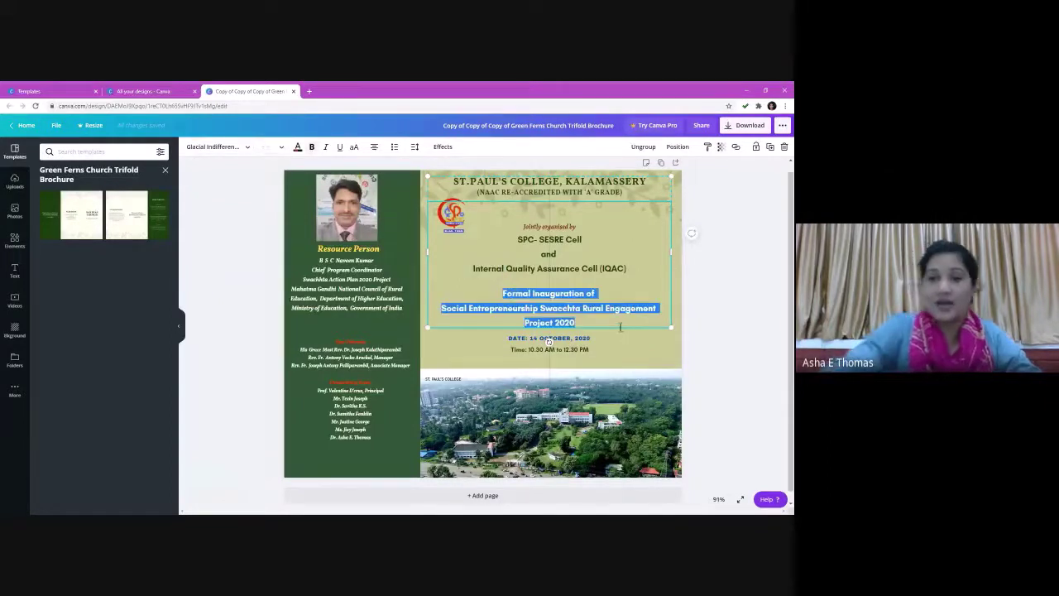
{"action": "key", "text": "BackSpace"}
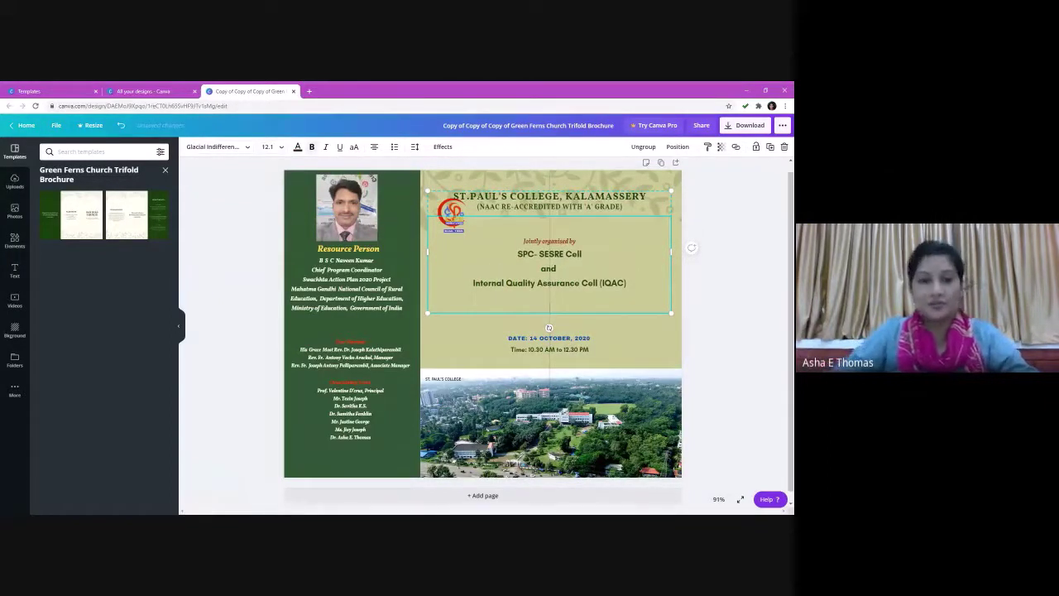
{"action": "left_click", "coordinate": [435, 327]}
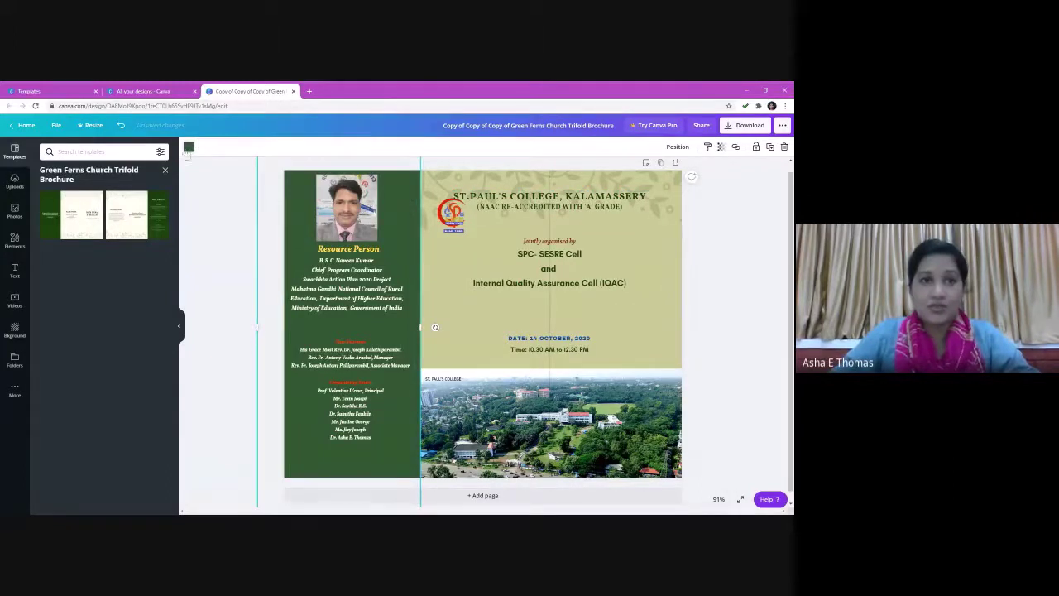
- Recolour the brochure's left panel background from green to the dark maroon document colour
{"action": "left_click", "coordinate": [188, 148]}
{"action": "left_click", "coordinate": [136, 229]}
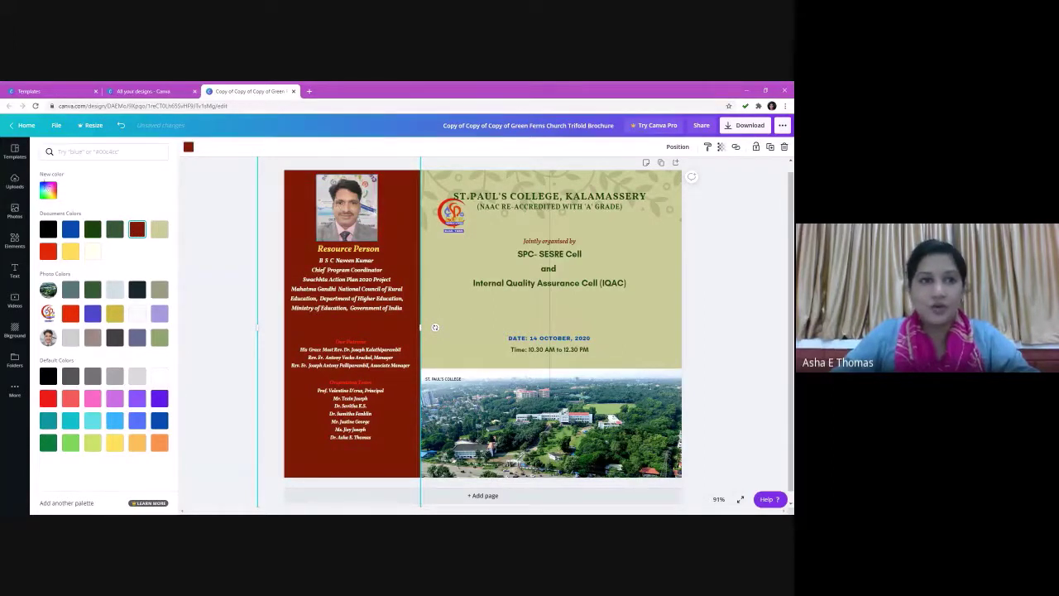
{"action": "left_click", "coordinate": [14, 181]}
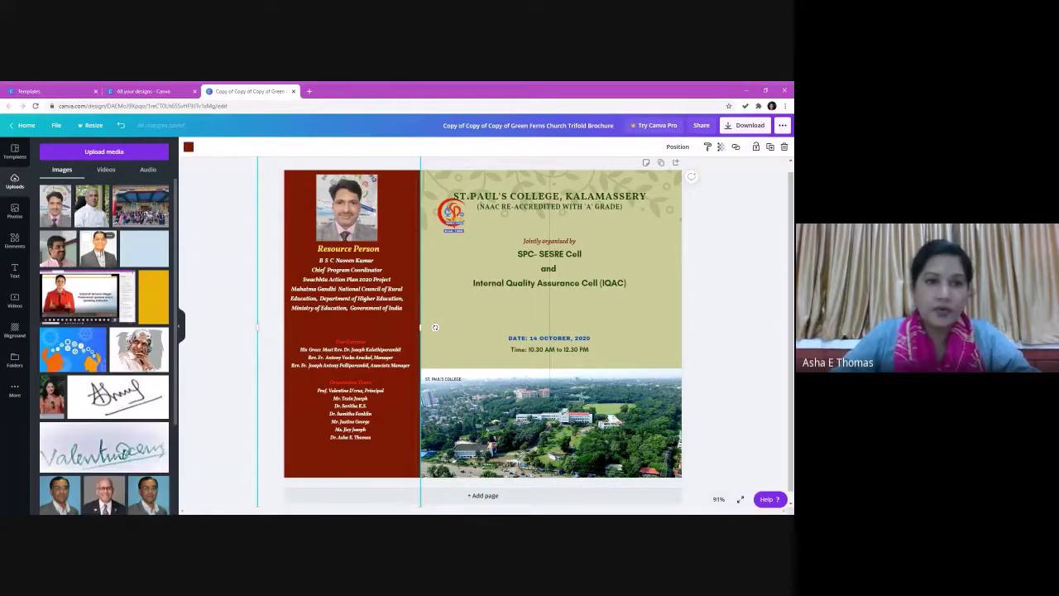
- Swap the resource person's photo on the maroon panel for the uploaded portrait
{"action": "left_click_drag", "start_coordinate": [99, 253], "coordinate": [346, 207]}
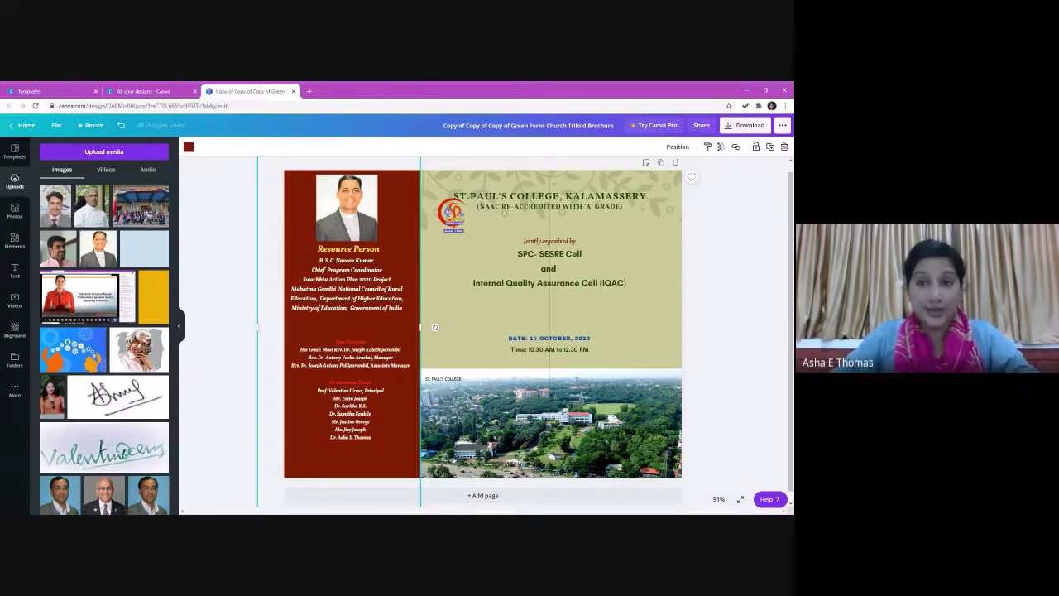
{"action": "left_click", "coordinate": [745, 125]}
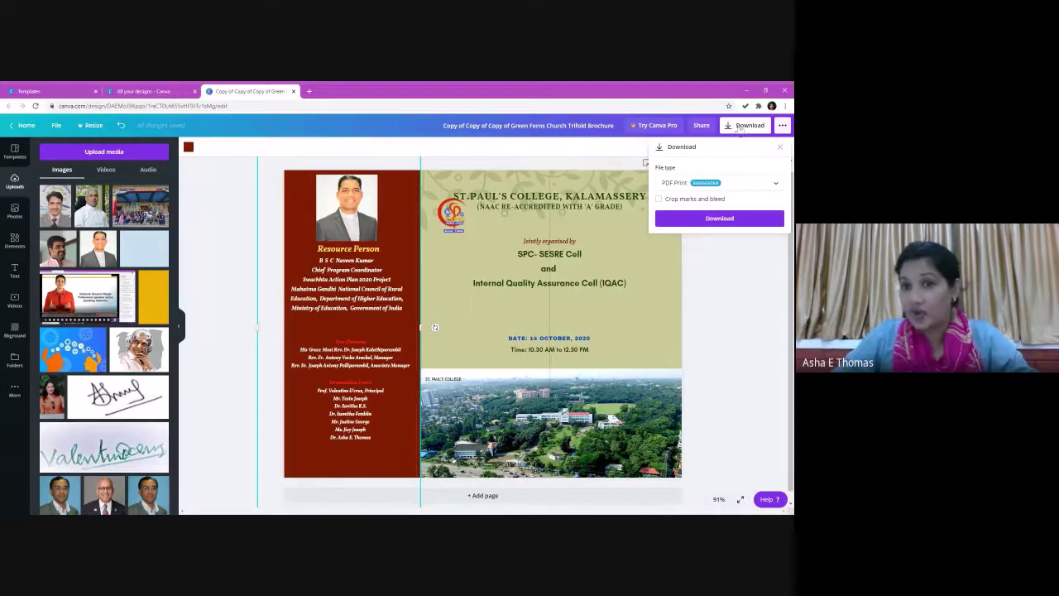
- Download the brochure as a PDF Print file and open the downloaded PDF
{"action": "left_click", "coordinate": [740, 184]}
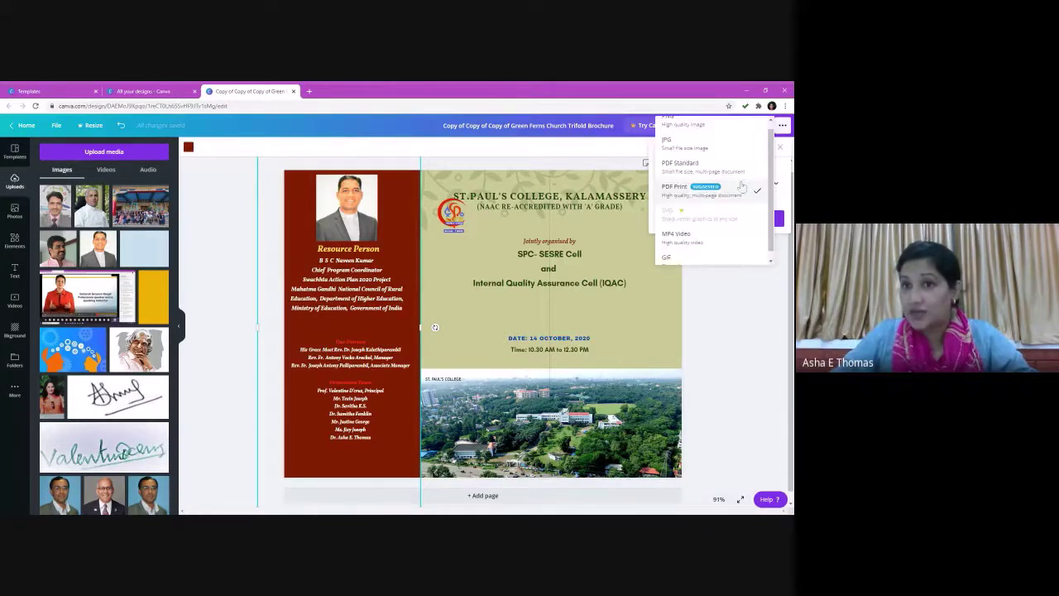
{"action": "scroll", "coordinate": [712, 174], "scroll_direction": "up", "scroll_amount": 1}
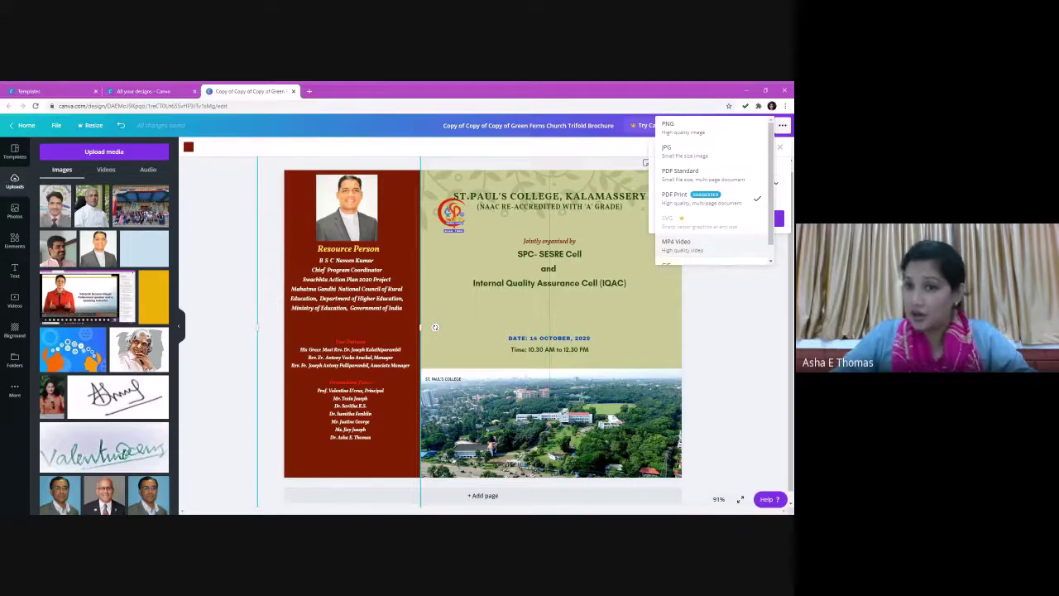
{"action": "scroll", "coordinate": [690, 249], "scroll_direction": "down", "scroll_amount": 1}
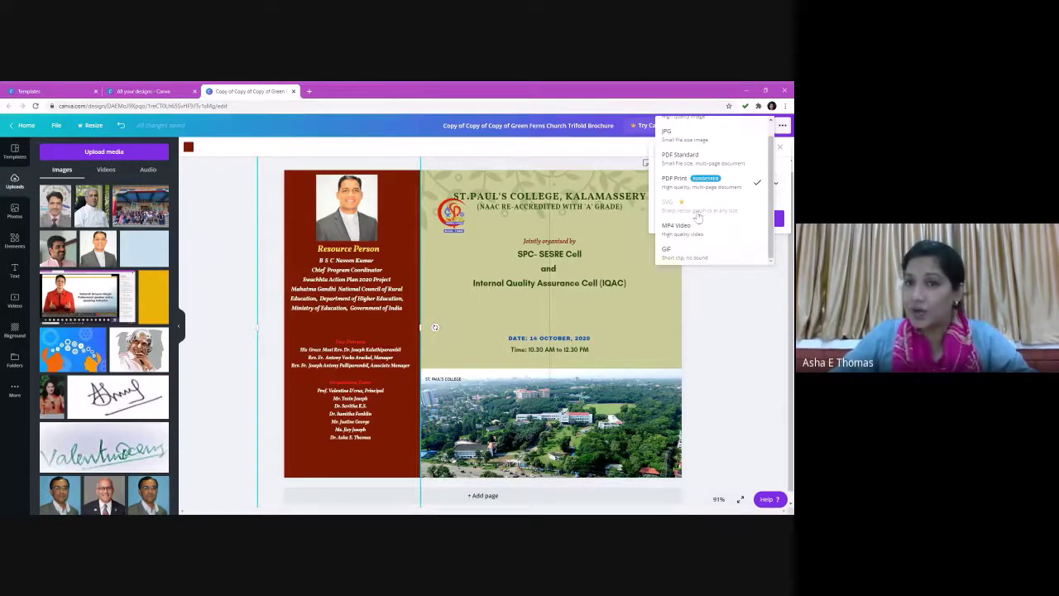
{"action": "scroll", "coordinate": [690, 207], "scroll_direction": "up", "scroll_amount": 1}
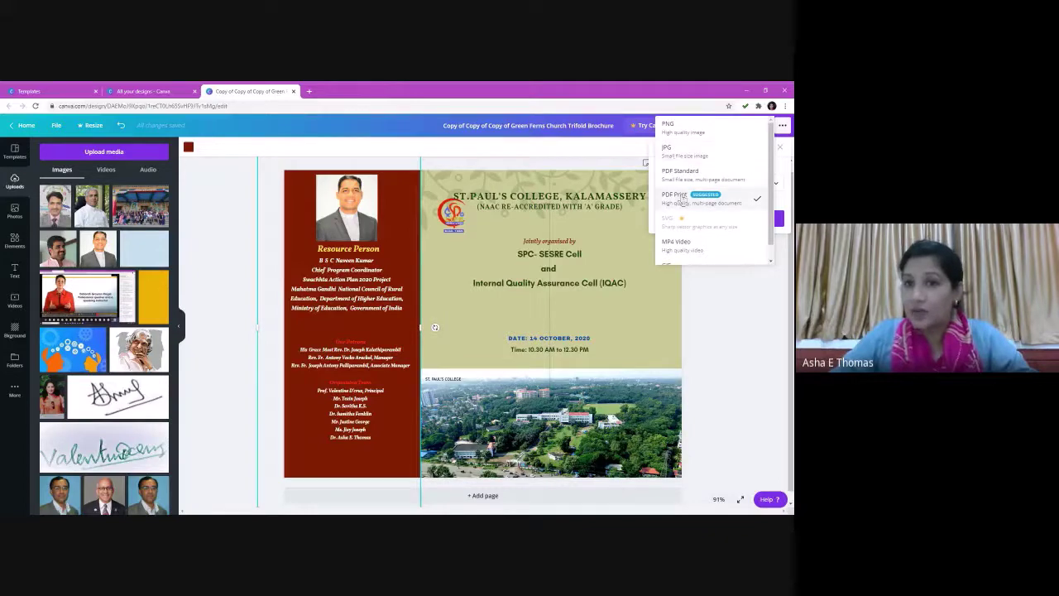
{"action": "left_click", "coordinate": [682, 199]}
{"action": "left_click", "coordinate": [699, 218]}
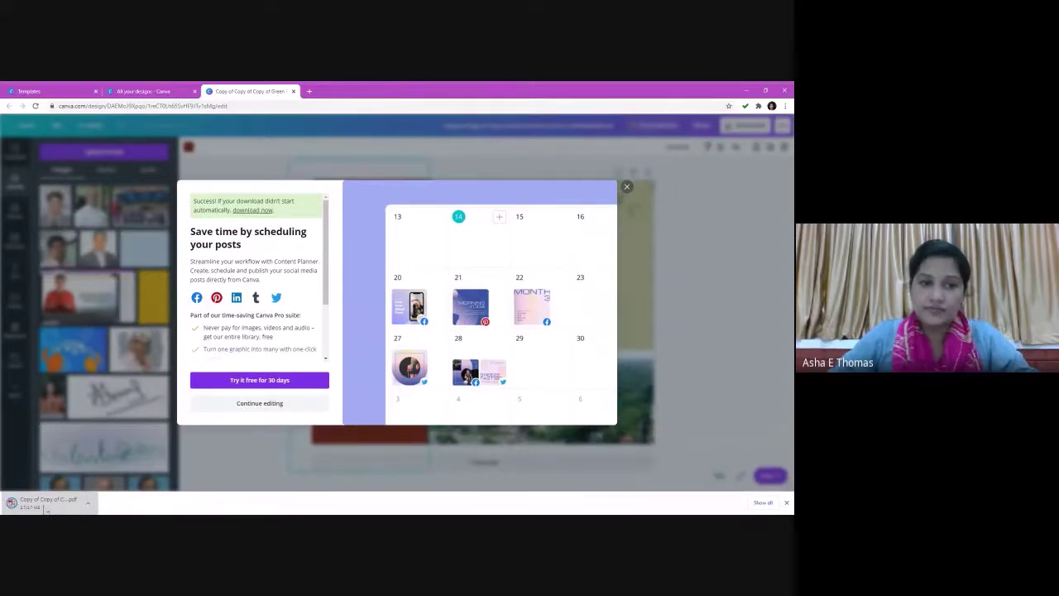
{"action": "left_click", "coordinate": [51, 503]}
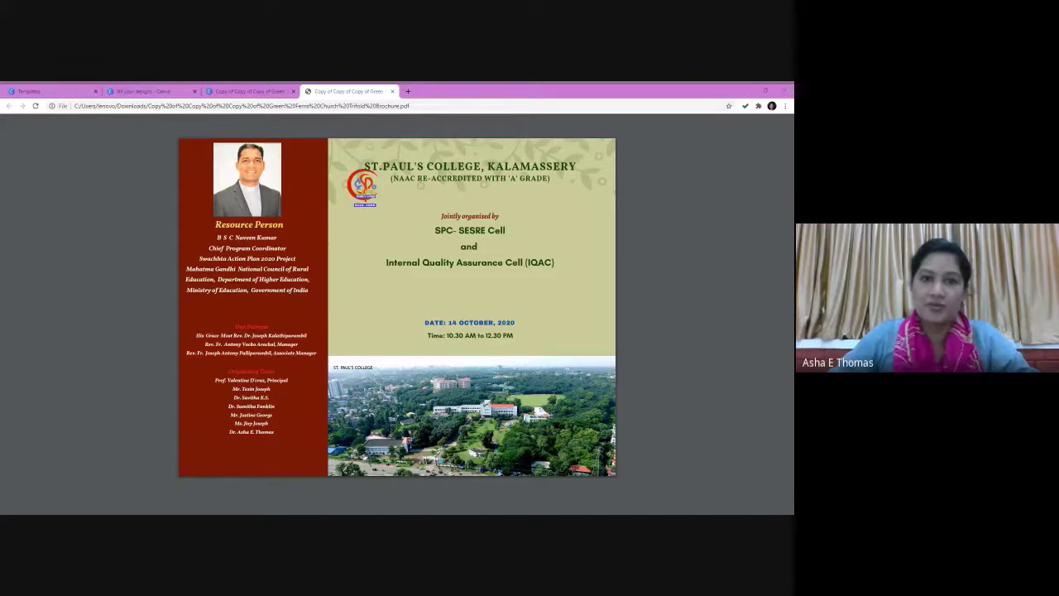
- Minimize the PDF viewer window and dismiss Canva's scheduling promotion popup
{"action": "key", "text": "alt+Tab"}
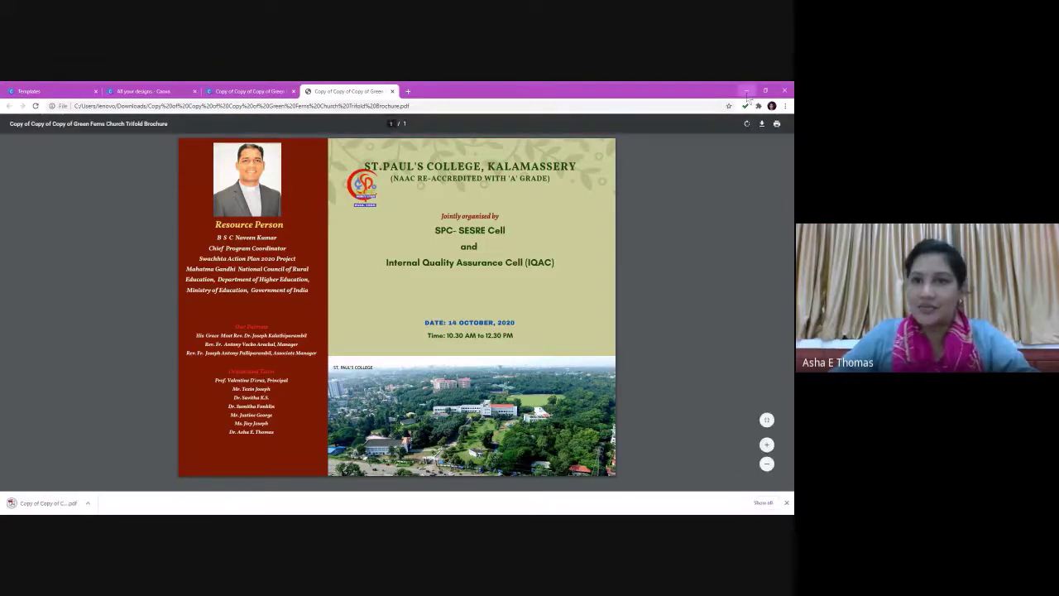
{"action": "left_click", "coordinate": [746, 91]}
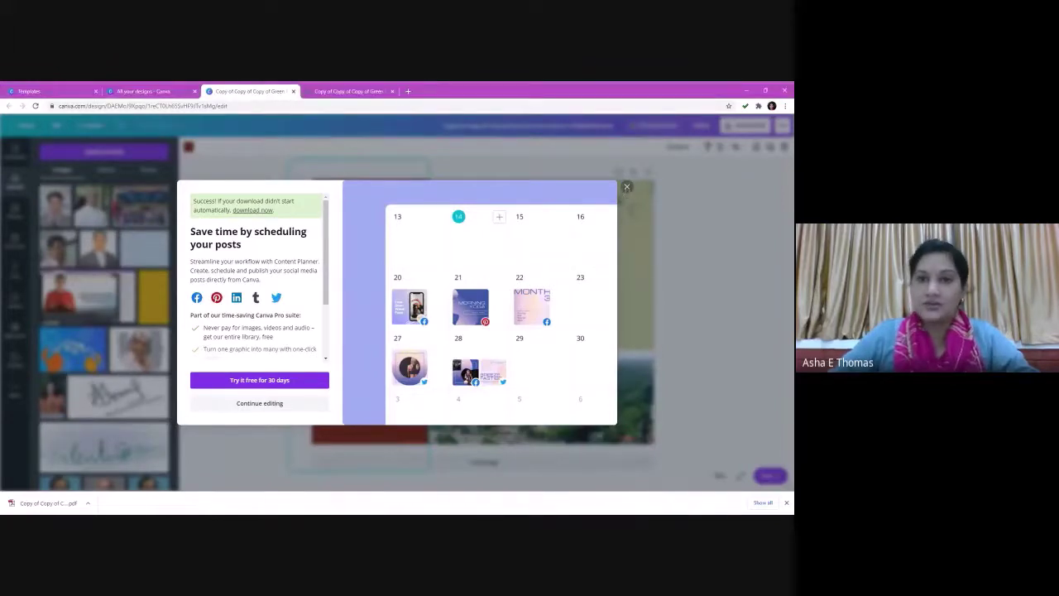
{"action": "left_click", "coordinate": [626, 188]}
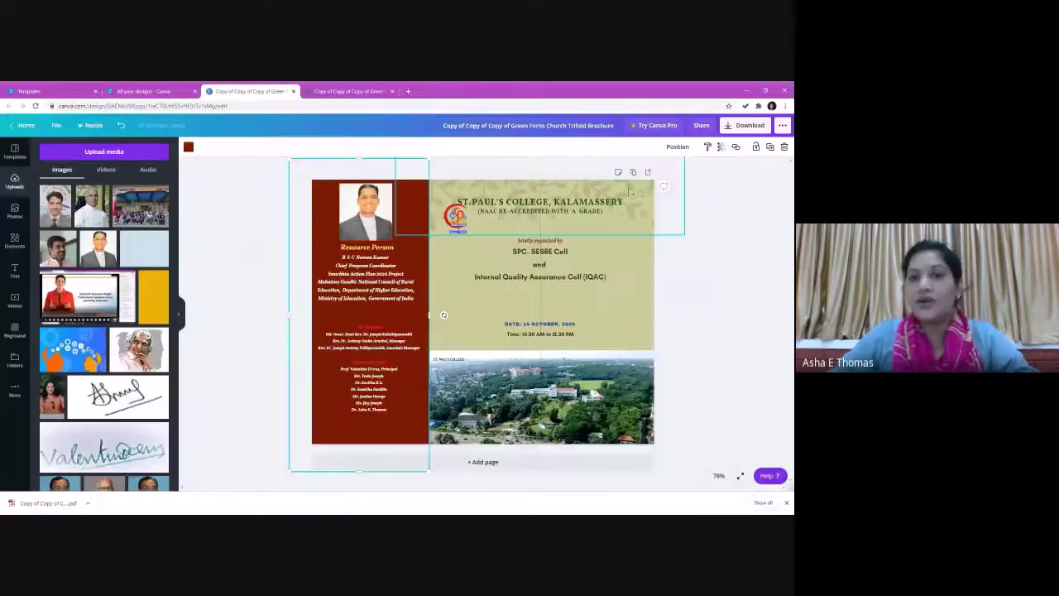
- Unbold the 'Jointly organised by SPC- SESRE Cell and IQAC' text, then view colour and effect options
{"action": "left_click", "coordinate": [573, 289]}
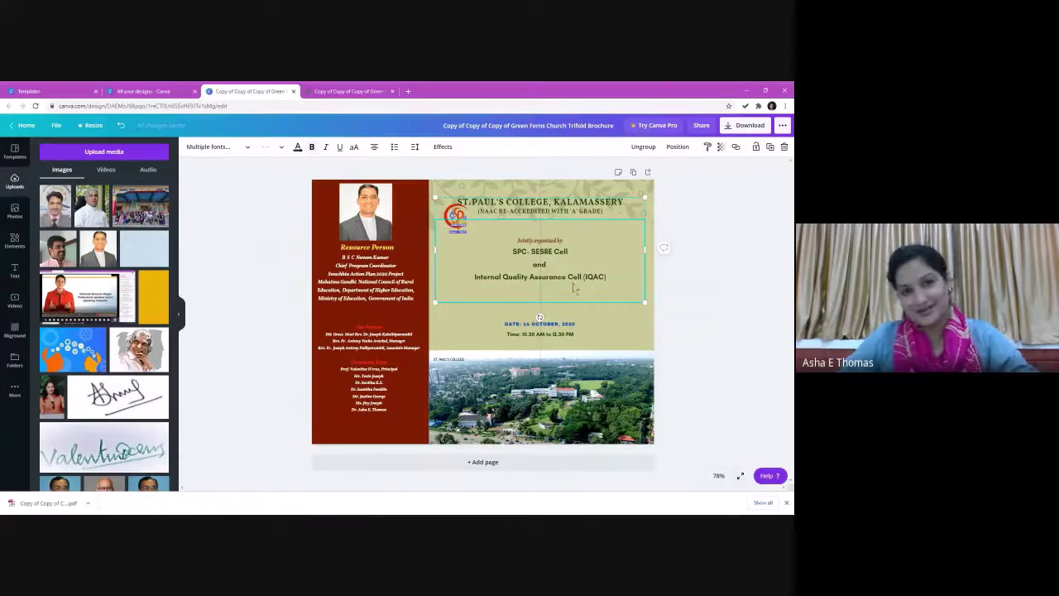
{"action": "left_click", "coordinate": [312, 148]}
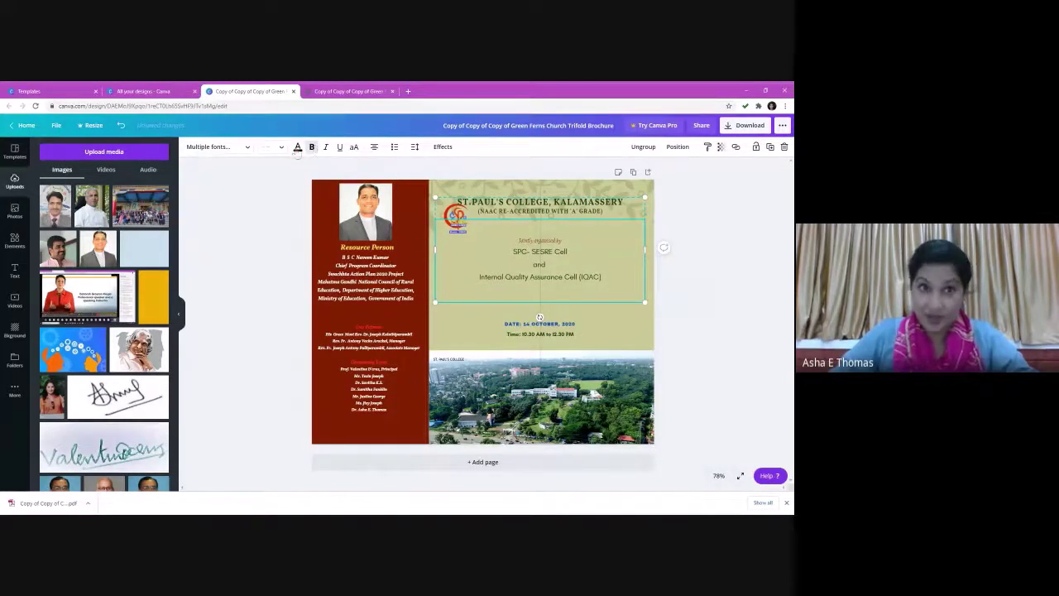
{"action": "left_click", "coordinate": [298, 147]}
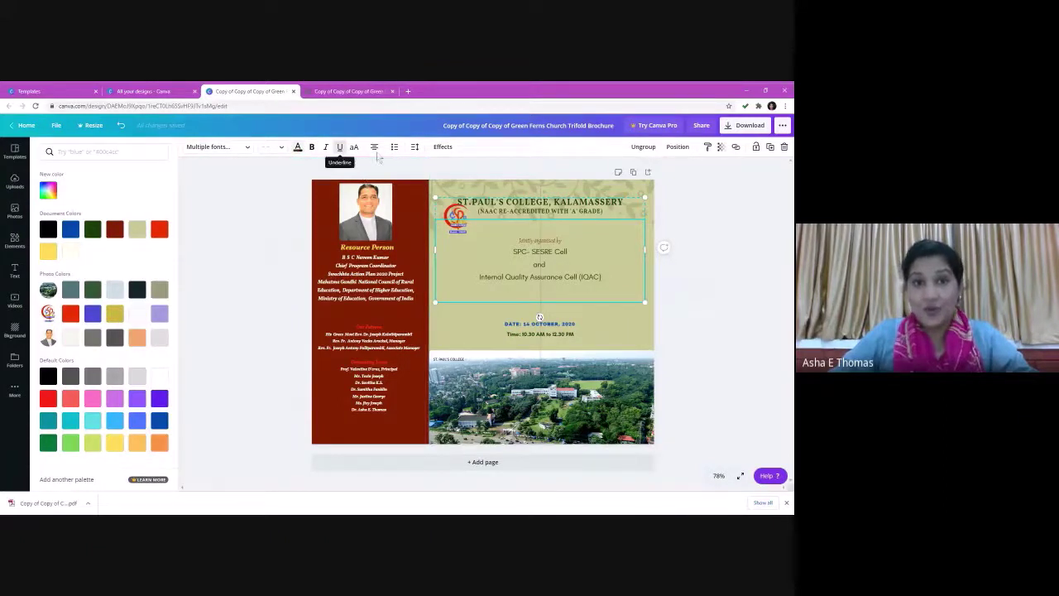
{"action": "left_click", "coordinate": [443, 147]}
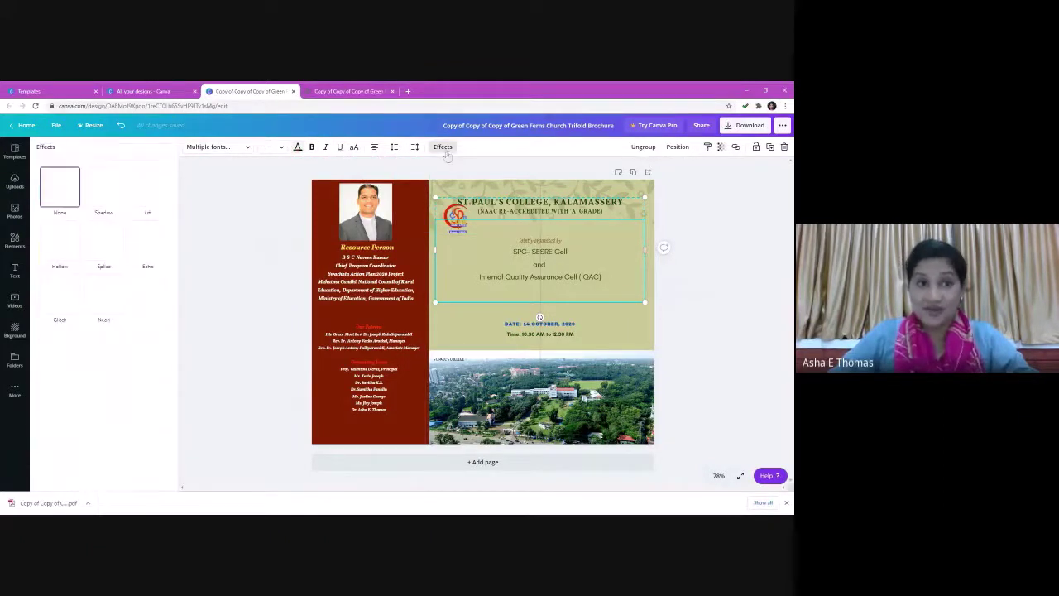